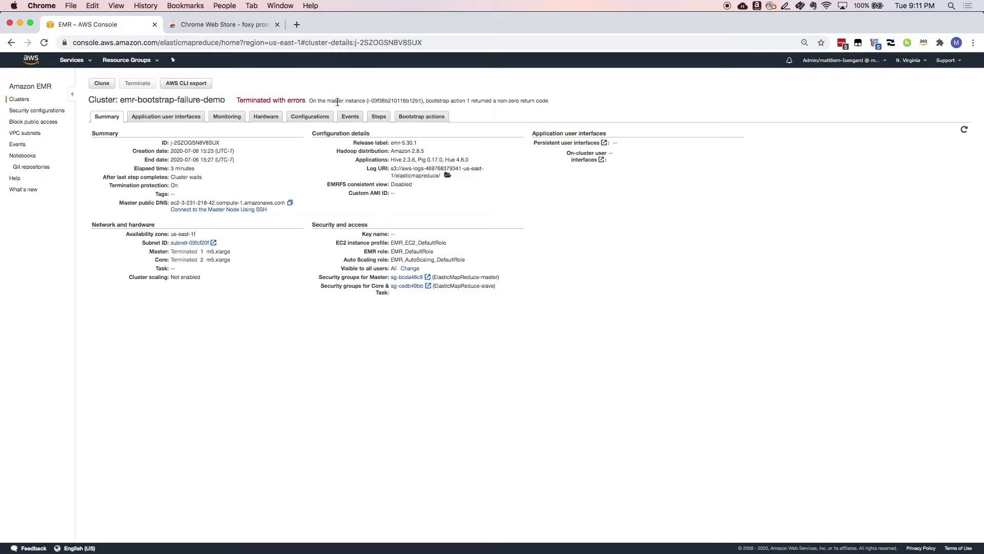
Step: Copy the failed master instance's ID and locate its matching folder in the cluster's S3 node logs
{"action": "double_click", "coordinate": [395, 100]}
{"action": "key", "text": "super+c"}
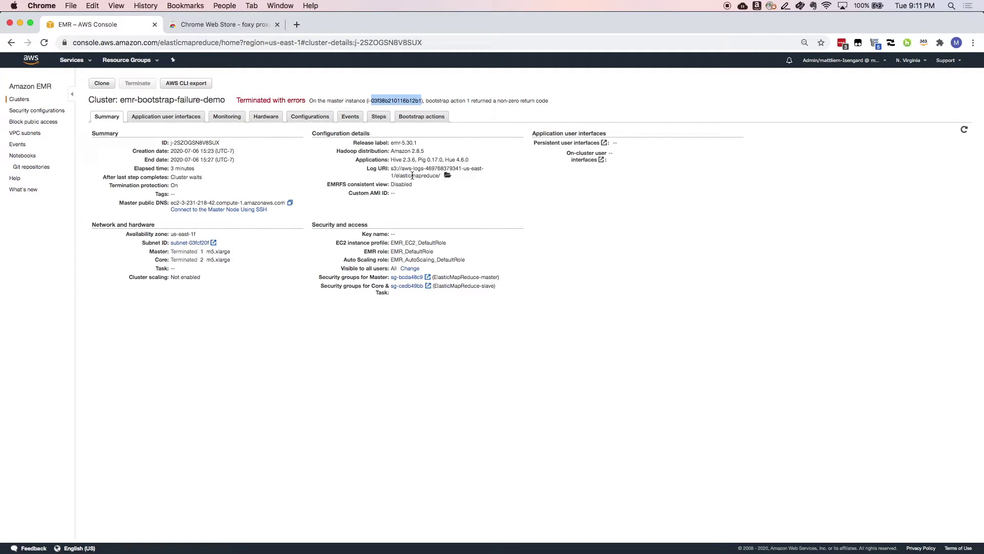
{"action": "left_click", "coordinate": [448, 176]}
{"action": "left_click", "coordinate": [380, 269]}
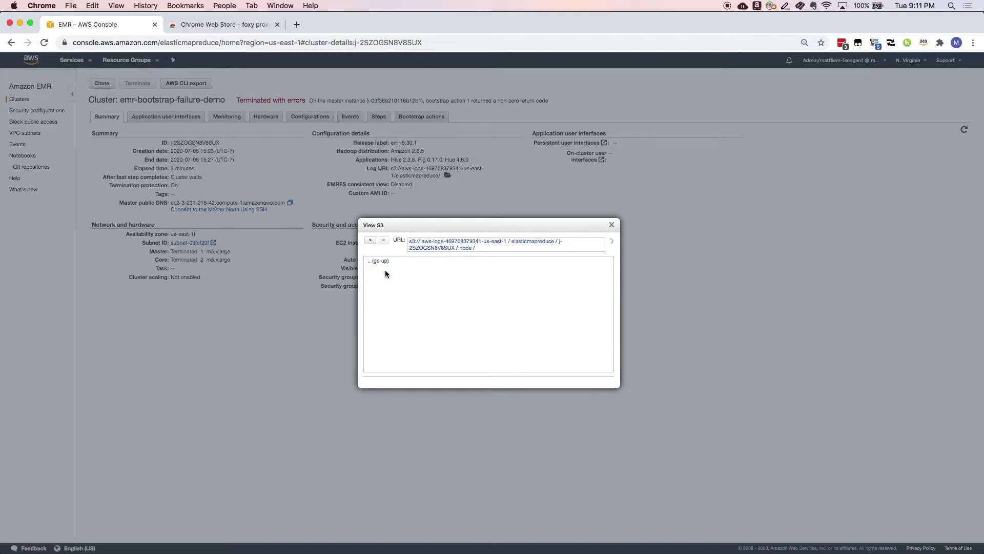
{"action": "key", "text": "super+f"}
{"action": "key", "text": "super+v"}
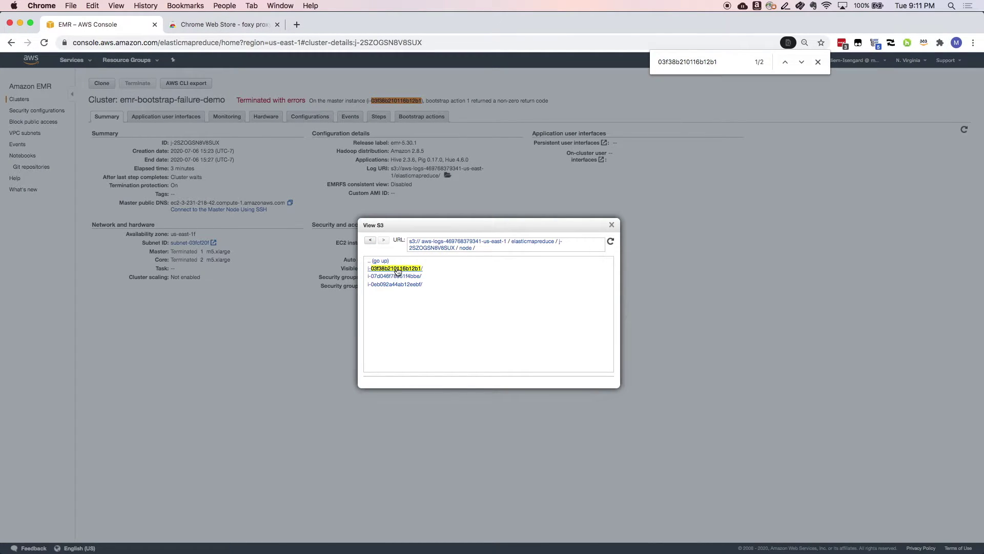
{"action": "left_click", "coordinate": [397, 269]}
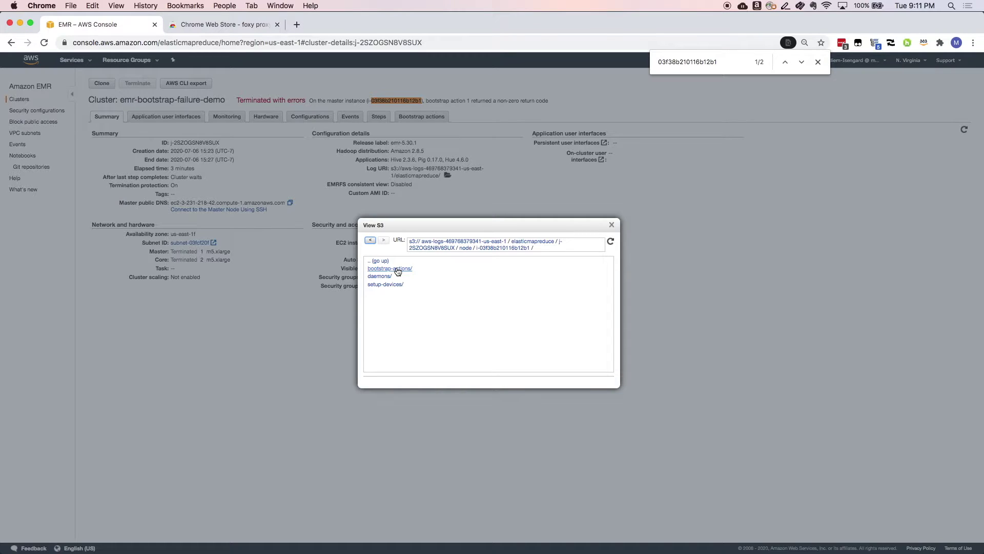
Step: View the stderr.gz log of bootstrap action 1 for the master instance and read its error line
{"action": "left_click", "coordinate": [396, 269]}
{"action": "left_click", "coordinate": [371, 268]}
{"action": "left_click", "coordinate": [382, 278]}
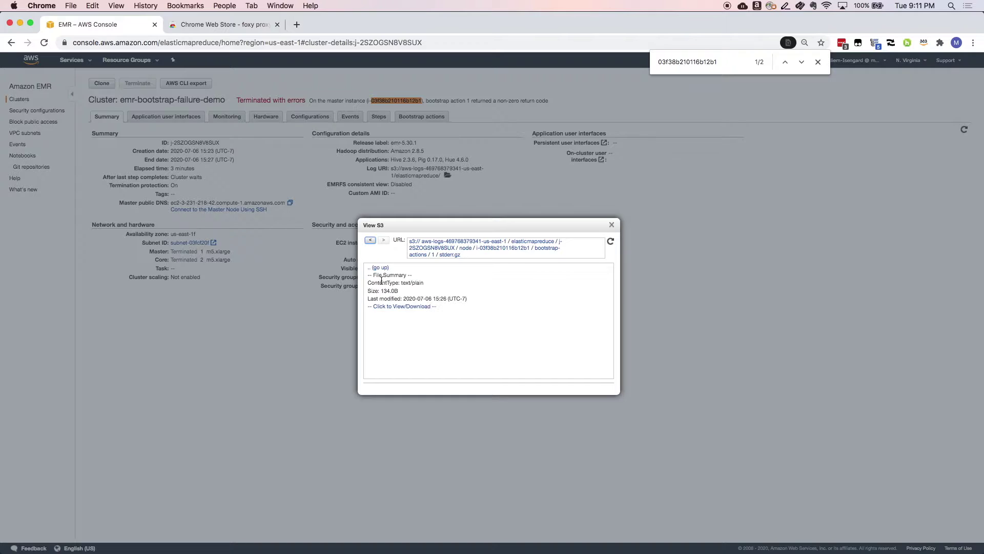
{"action": "left_click", "coordinate": [402, 306]}
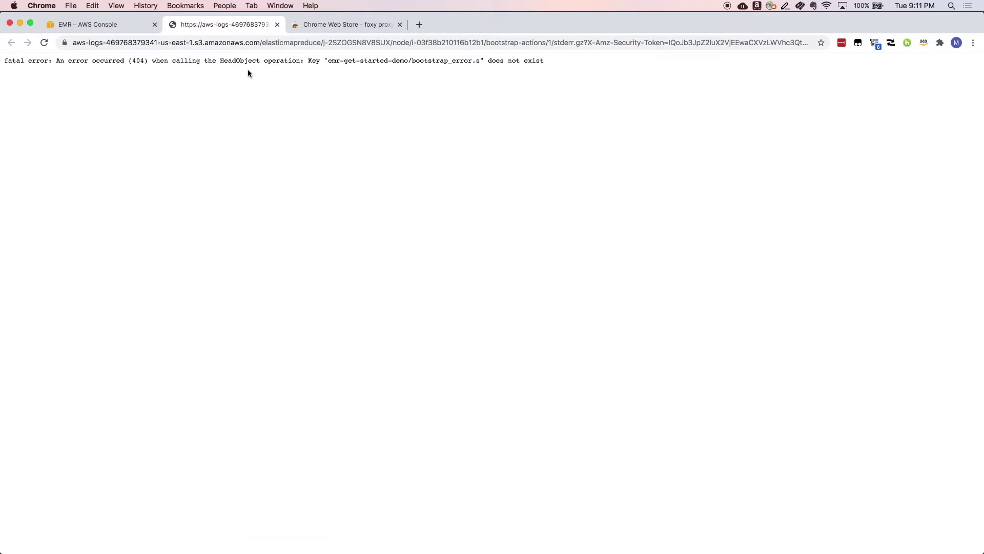
{"action": "triple_click", "coordinate": [250, 62]}
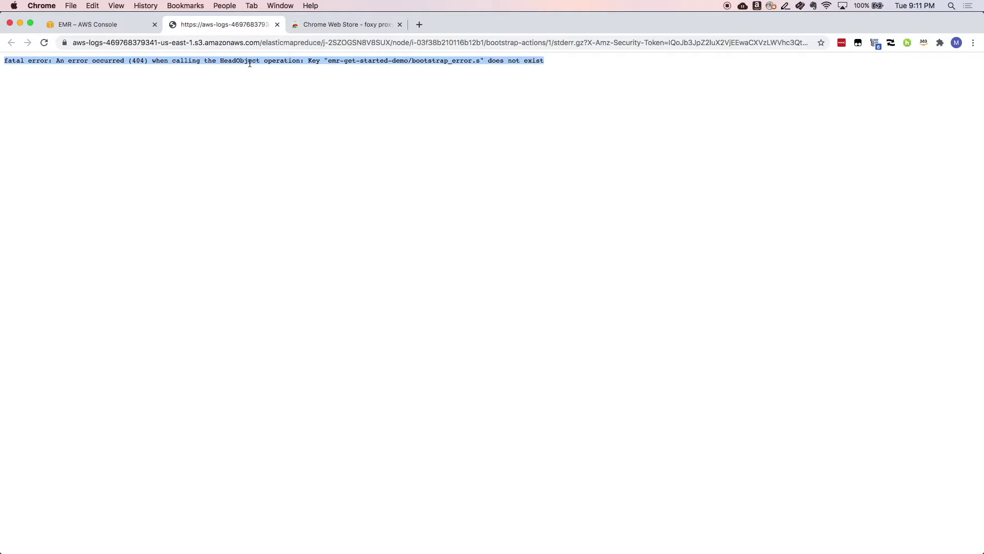
Step: Return to the EMR cluster list and check the termination reason of emr-step-failure-demo
{"action": "left_click", "coordinate": [116, 24]}
{"action": "left_click", "coordinate": [213, 231]}
{"action": "left_click", "coordinate": [19, 100]}
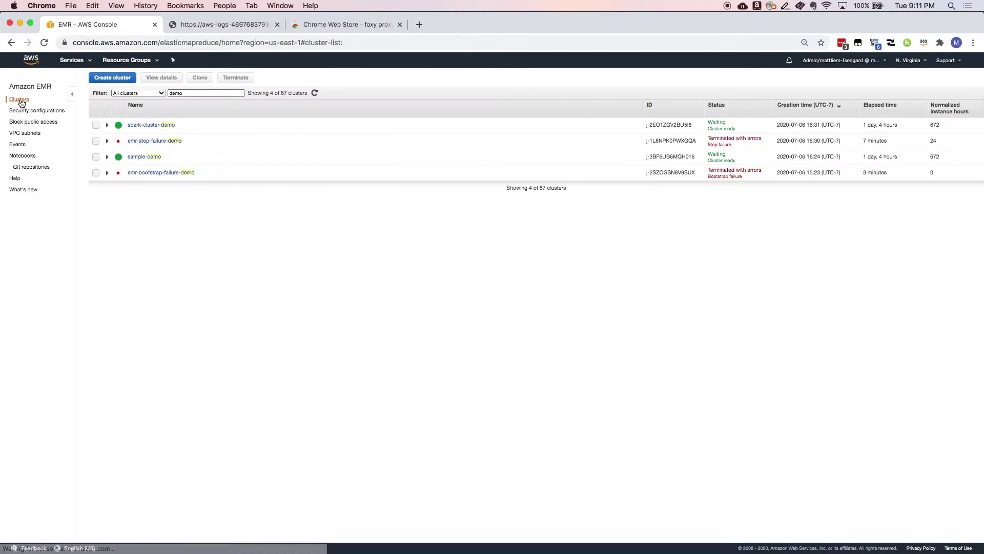
{"action": "left_click", "coordinate": [161, 143]}
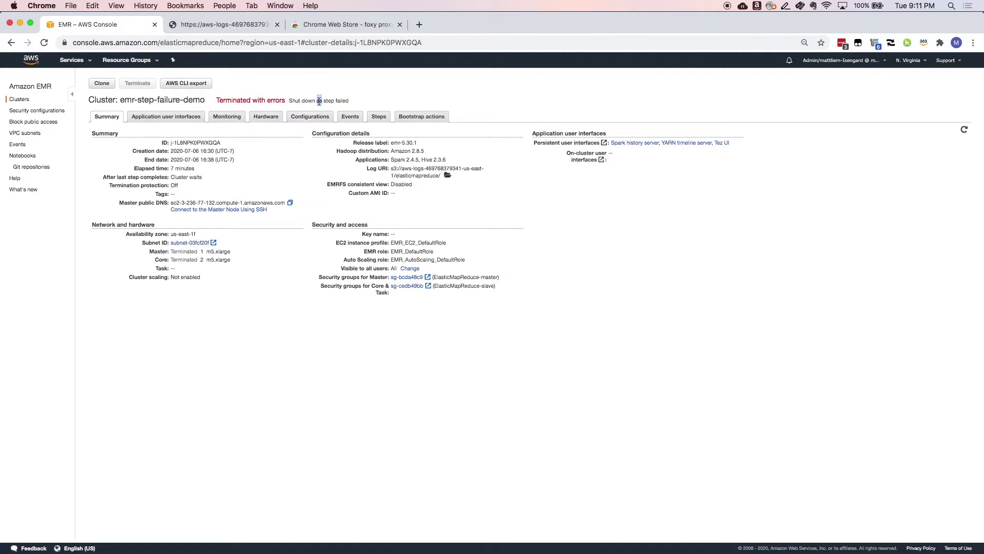
{"action": "triple_click", "coordinate": [318, 101]}
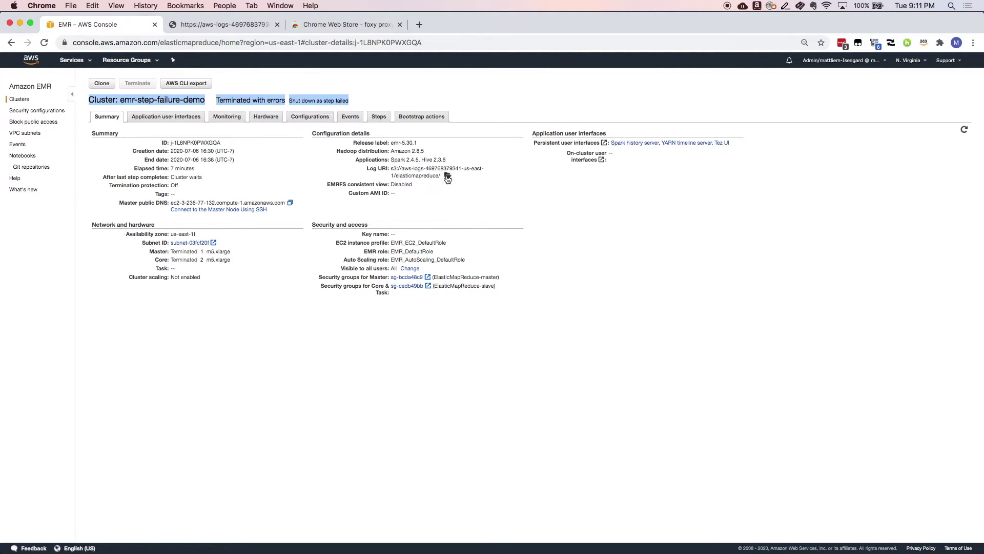
Step: Browse the cluster's S3 logs to the failed step, view its stderr.gz file and read the exception line
{"action": "left_click", "coordinate": [448, 176]}
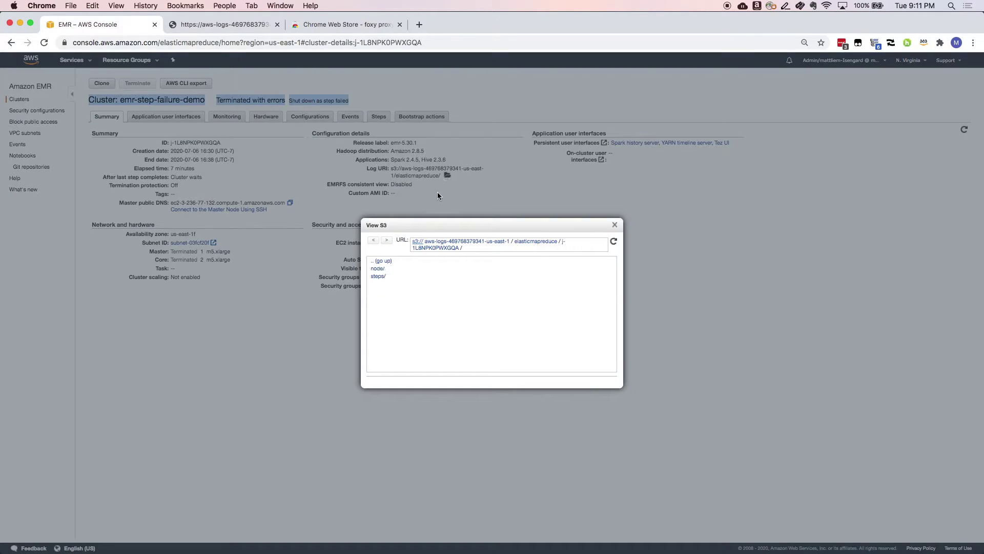
{"action": "left_click", "coordinate": [397, 277]}
{"action": "left_click", "coordinate": [394, 268]}
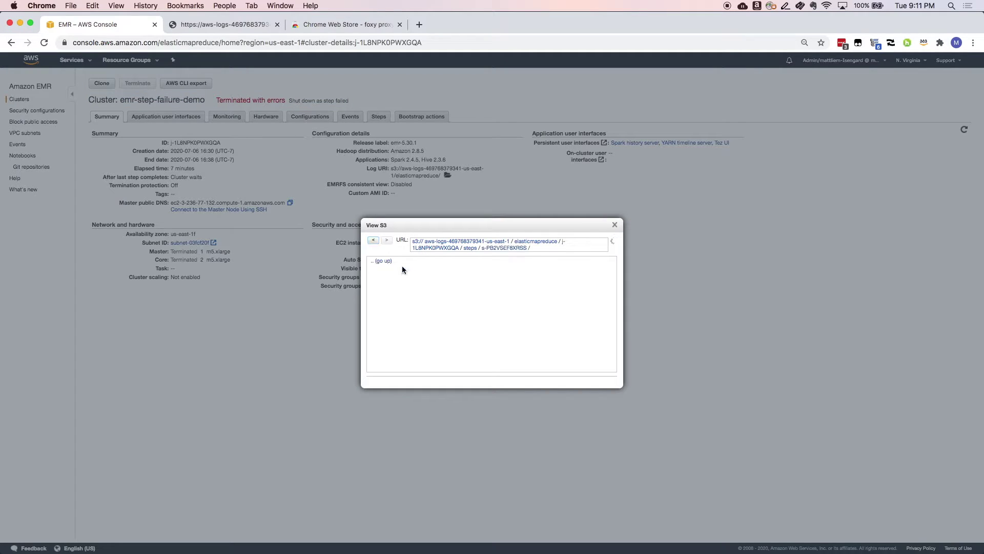
{"action": "left_click", "coordinate": [397, 276]}
{"action": "left_click", "coordinate": [398, 300]}
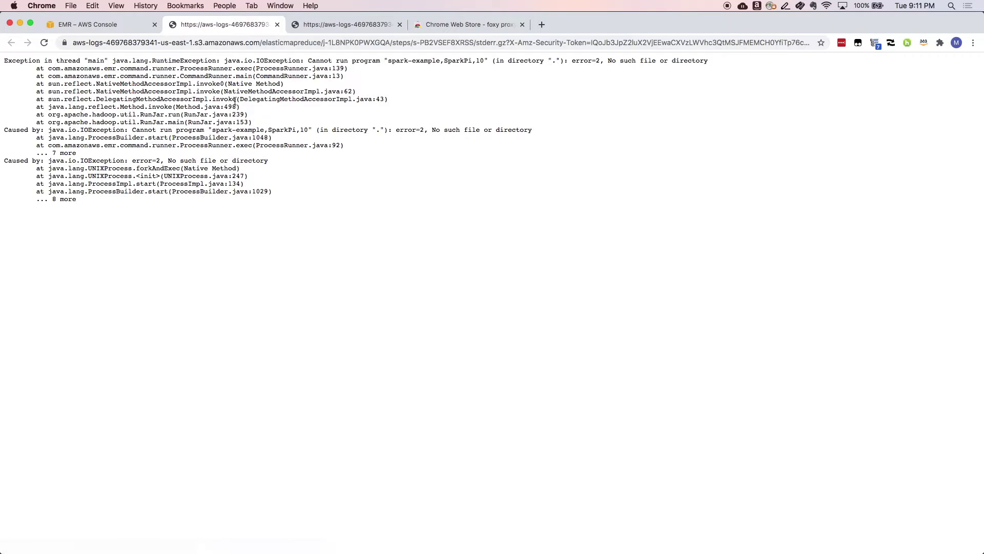
{"action": "triple_click", "coordinate": [272, 60]}
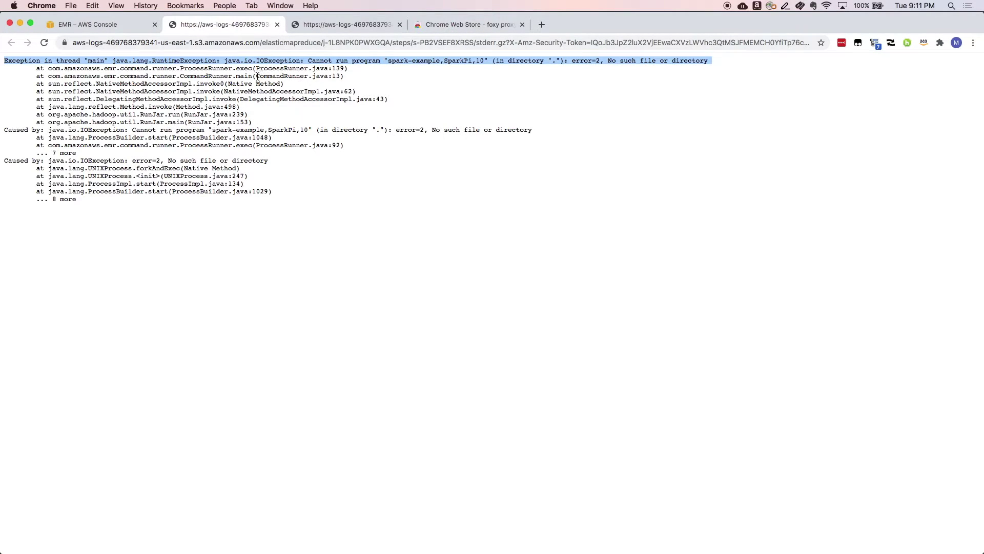
{"action": "left_click", "coordinate": [257, 76]}
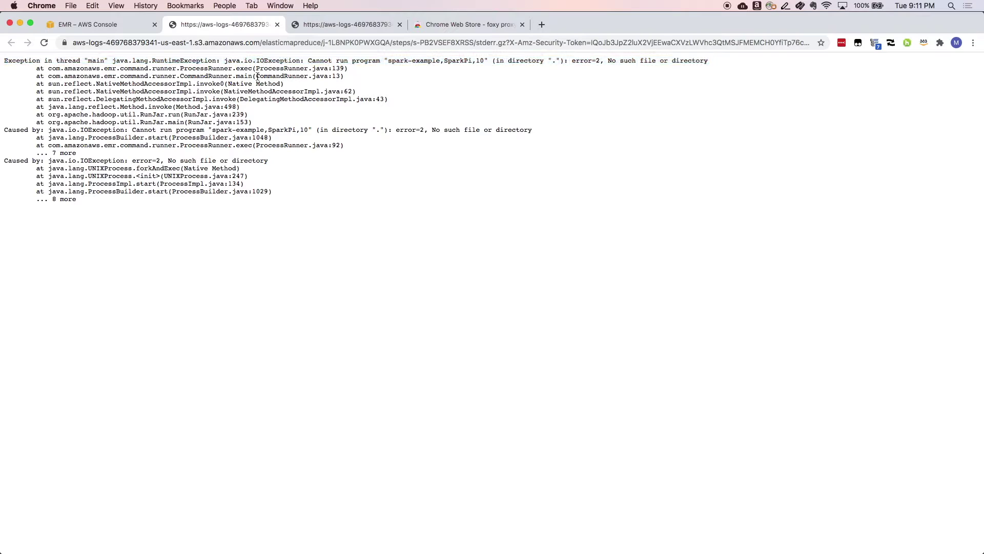
Step: Return to the EMR cluster list and open the details of spark-cluster-demo
{"action": "left_click", "coordinate": [116, 27]}
{"action": "left_click", "coordinate": [23, 104]}
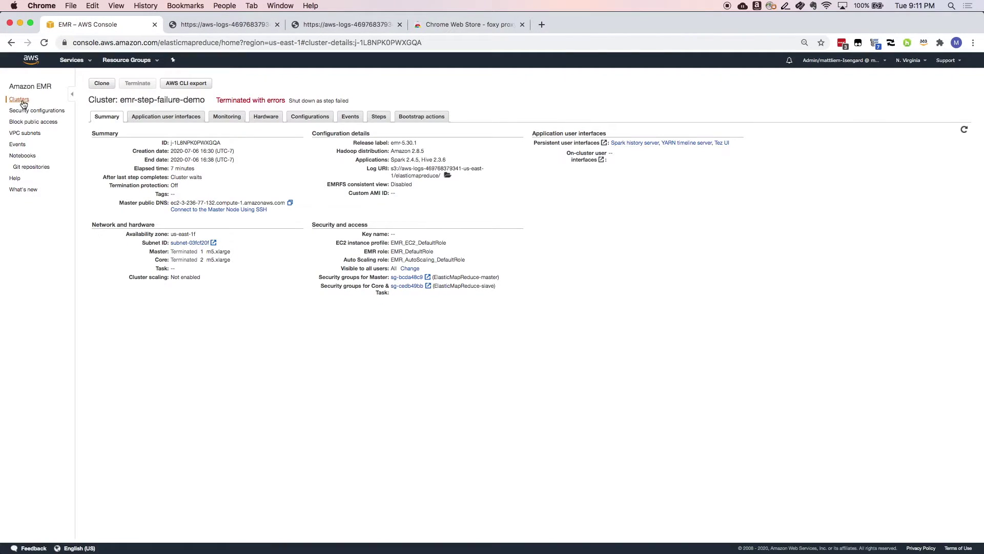
{"action": "left_click", "coordinate": [23, 104]}
{"action": "left_click", "coordinate": [155, 127]}
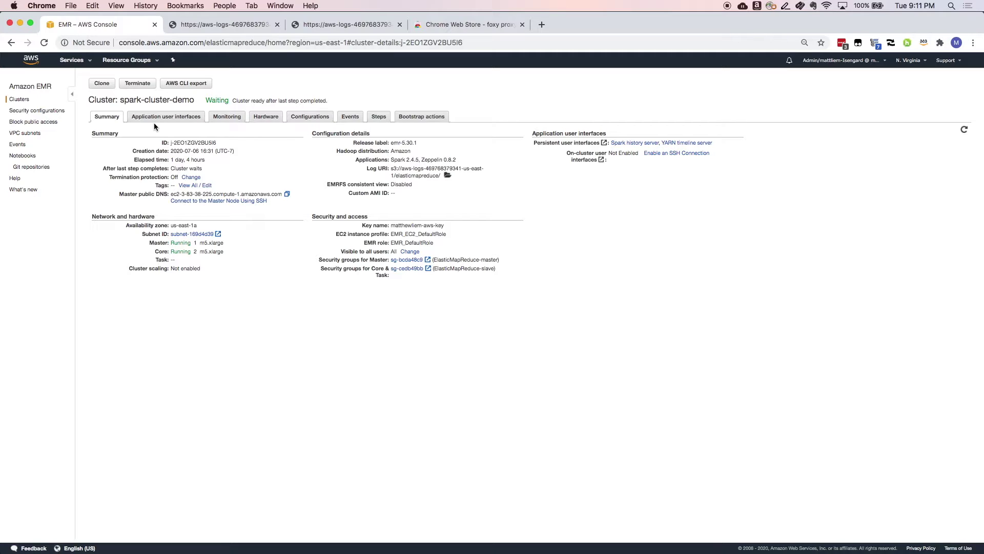
Step: Show the monitoring graphs of spark-cluster-demo with the start set to 12 hours ago
{"action": "left_click", "coordinate": [220, 117]}
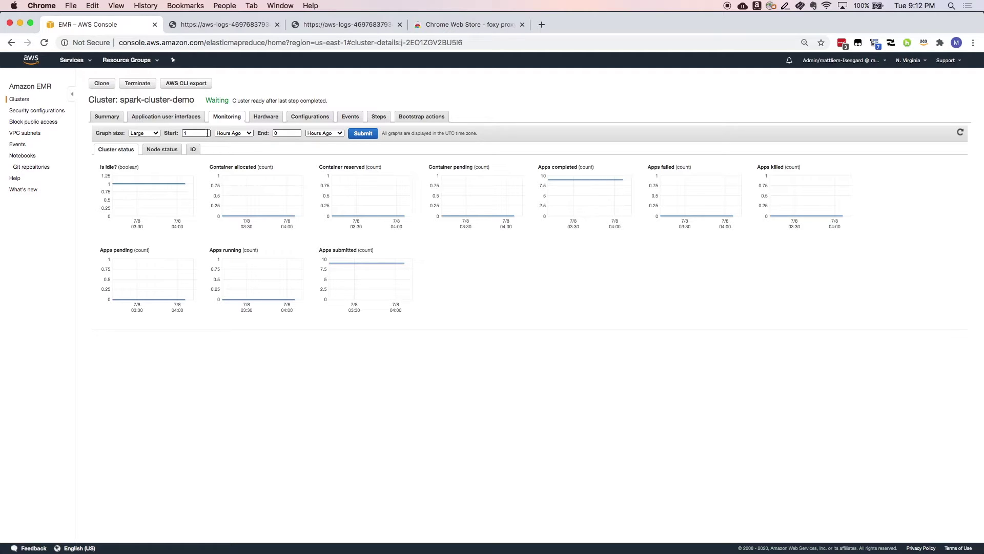
{"action": "left_click", "coordinate": [208, 132]}
{"action": "type", "text": "2"}
{"action": "left_click", "coordinate": [354, 134]}
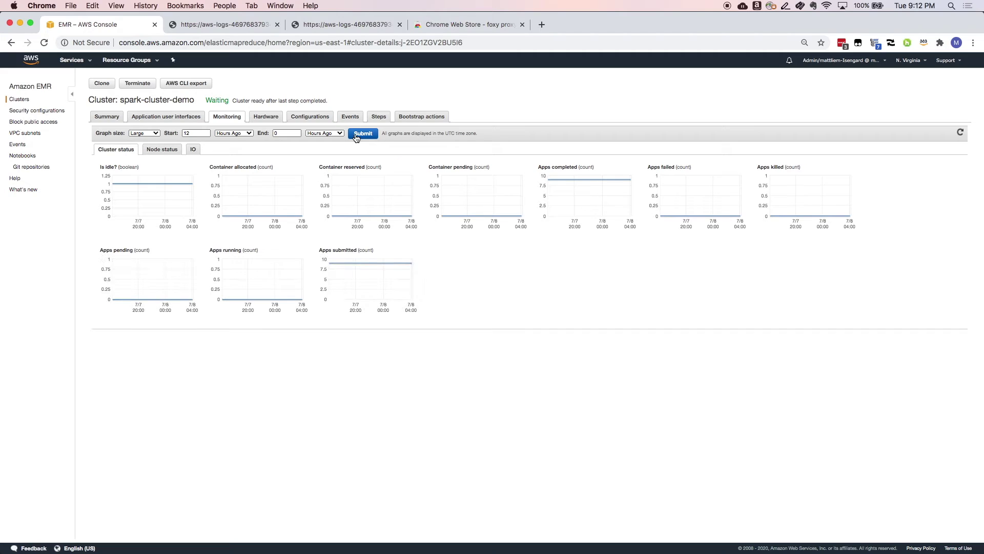
Step: Set the monitoring graphs to start 24 hours ago and view the node status and IO metrics
{"action": "left_click_drag", "start_coordinate": [198, 133], "coordinate": [164, 133]}
{"action": "type", "text": "24"}
{"action": "left_click", "coordinate": [369, 133]}
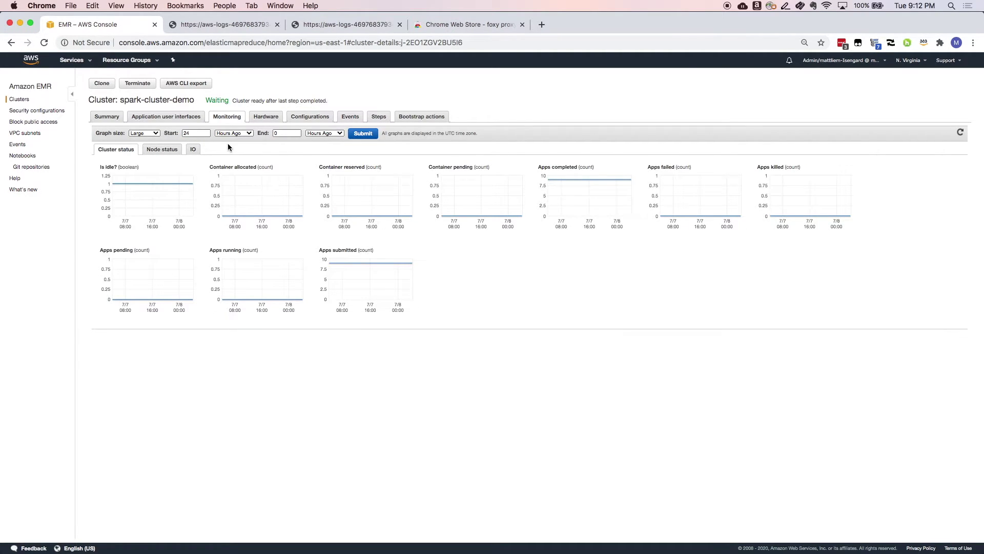
{"action": "left_click", "coordinate": [156, 150]}
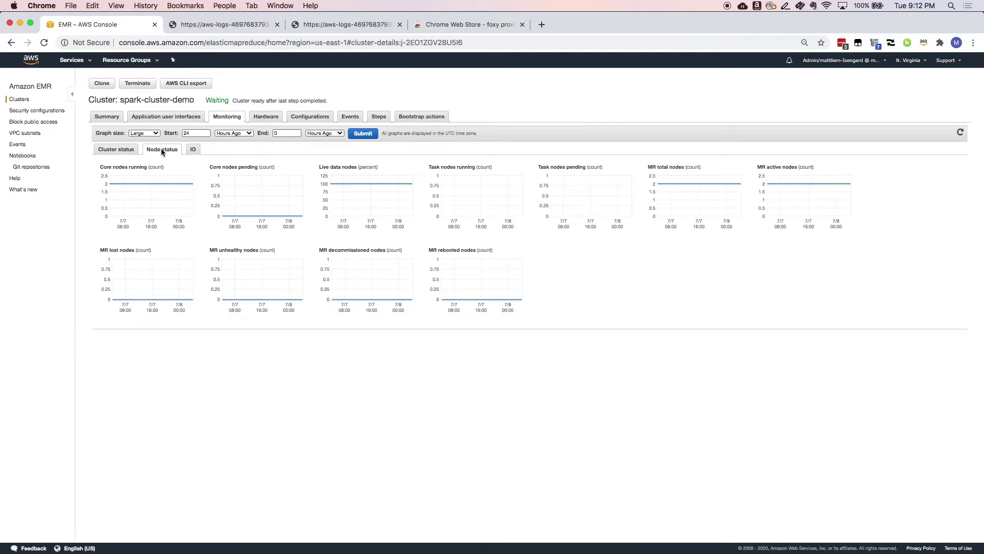
{"action": "left_click", "coordinate": [191, 151]}
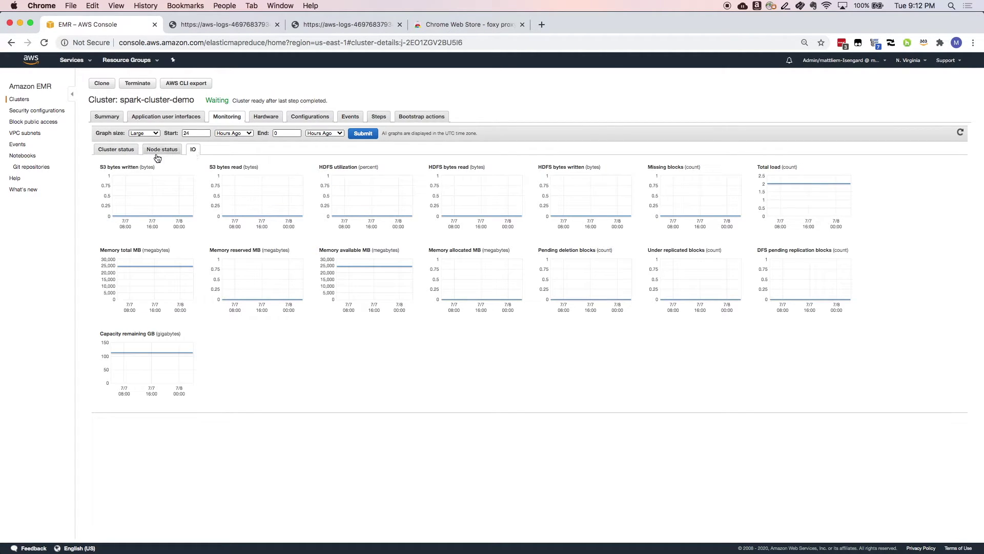
Step: Plot the cluster status graphs from 2 days ago and inspect the enlarged "Is idle?" graph
{"action": "left_click", "coordinate": [123, 151]}
{"action": "left_click_drag", "start_coordinate": [199, 134], "coordinate": [173, 134]}
{"action": "type", "text": "2"}
{"action": "left_click", "coordinate": [228, 133]}
{"action": "left_click", "coordinate": [228, 140]}
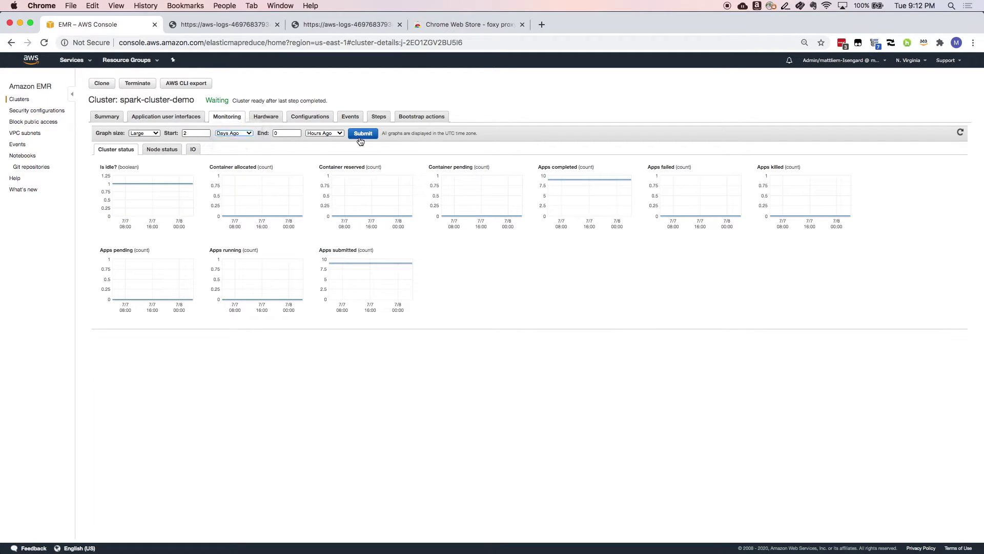
{"action": "left_click", "coordinate": [361, 136]}
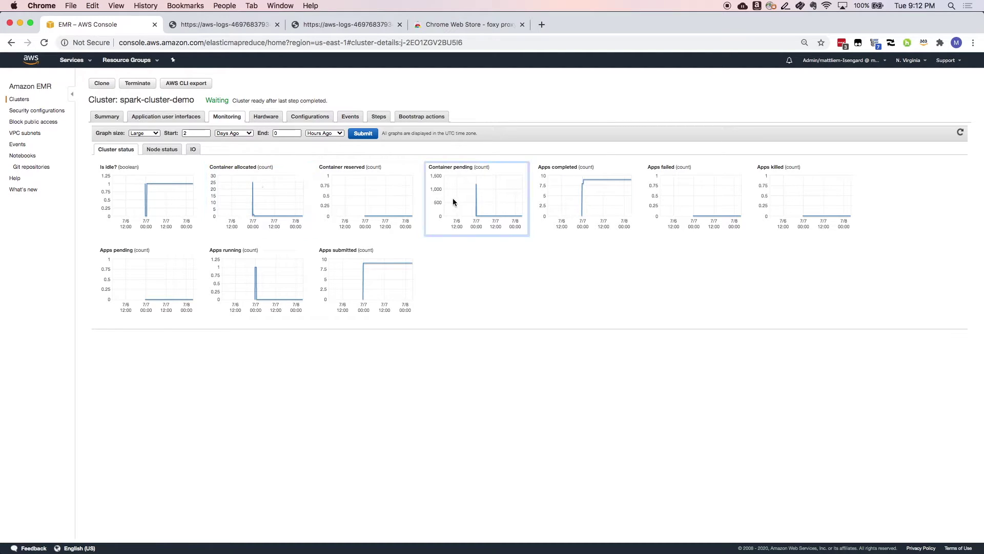
{"action": "left_click", "coordinate": [173, 189]}
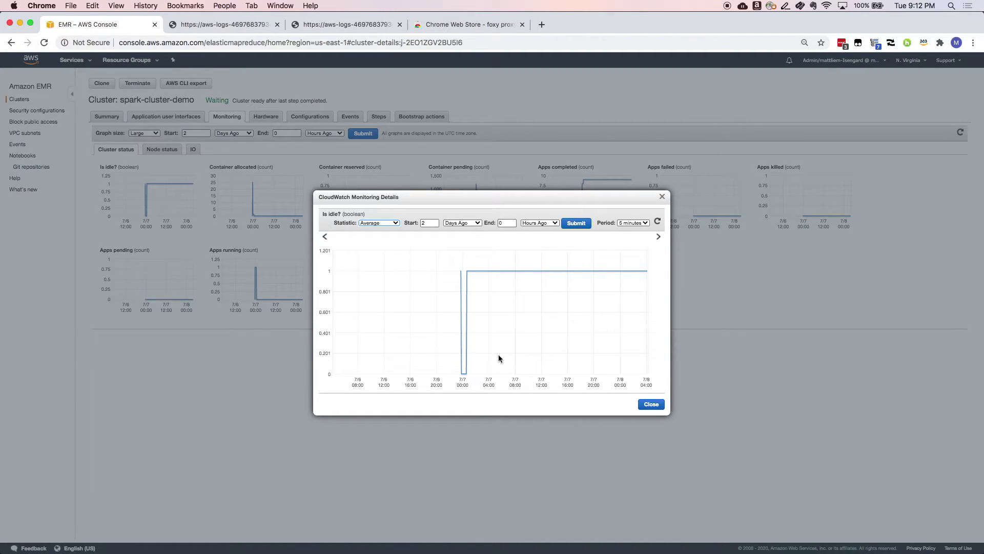
{"action": "left_click", "coordinate": [662, 198]}
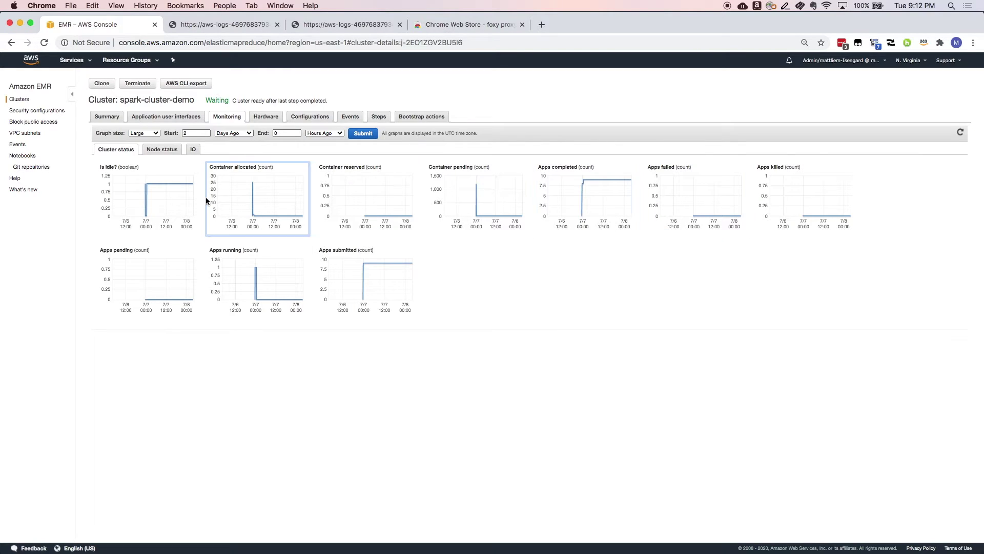
Step: Launch the Spark history server and YARN timeline server from the cluster's persistent application user interfaces
{"action": "left_click", "coordinate": [185, 121]}
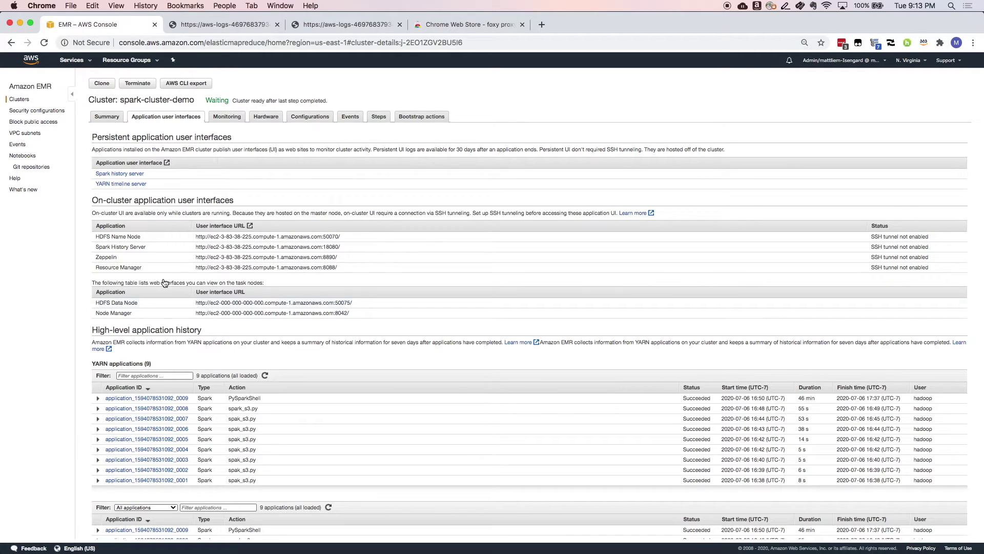
{"action": "left_click", "coordinate": [133, 176]}
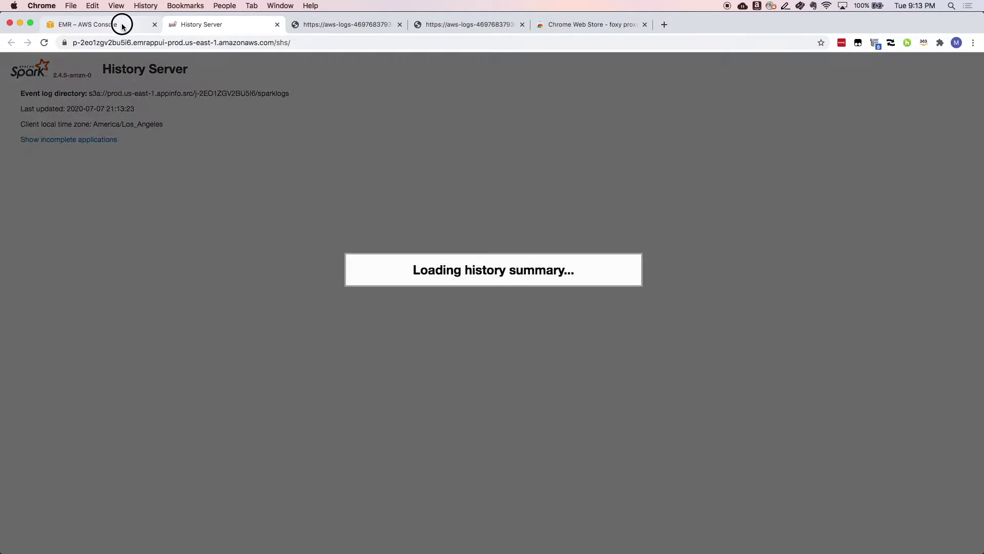
{"action": "left_click", "coordinate": [122, 24]}
{"action": "left_click", "coordinate": [137, 188]}
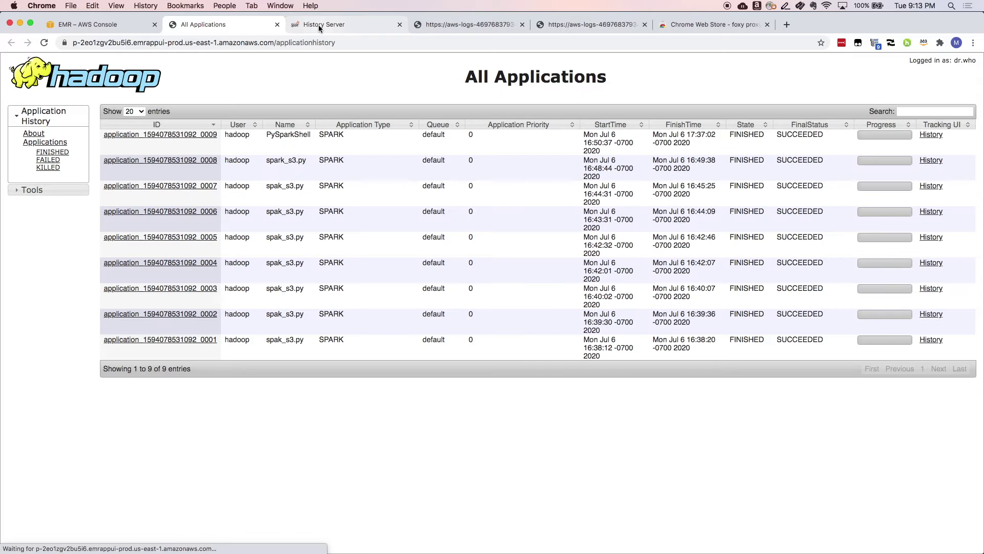
Step: Examine the jobs, executors and environment of the PySparkShell application in the Spark History Server
{"action": "left_click", "coordinate": [319, 25]}
{"action": "left_click", "coordinate": [109, 180]}
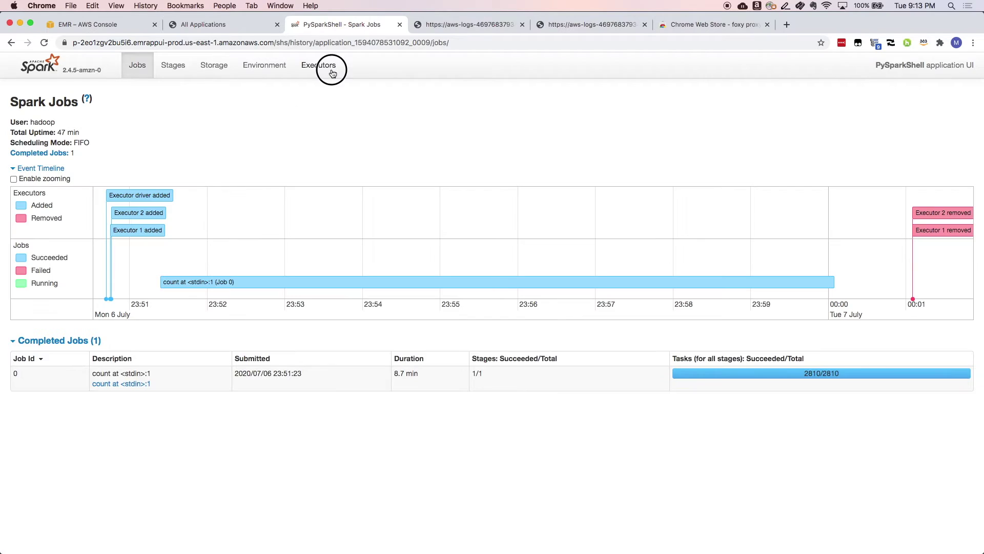
{"action": "left_click", "coordinate": [333, 73]}
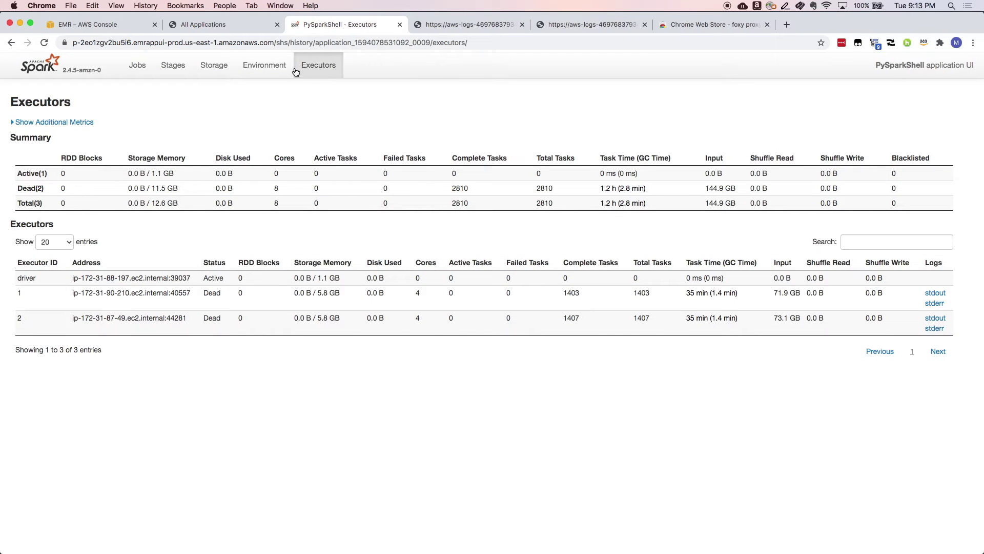
{"action": "left_click", "coordinate": [288, 72]}
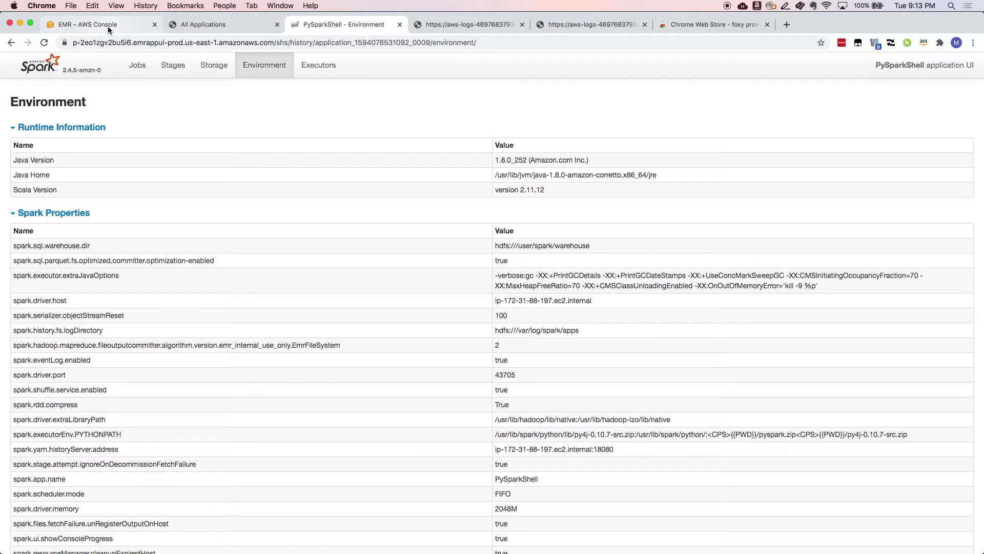
Step: View the overview of the PySparkShell application in the YARN timeline server and return to the EMR console
{"action": "left_click", "coordinate": [107, 26]}
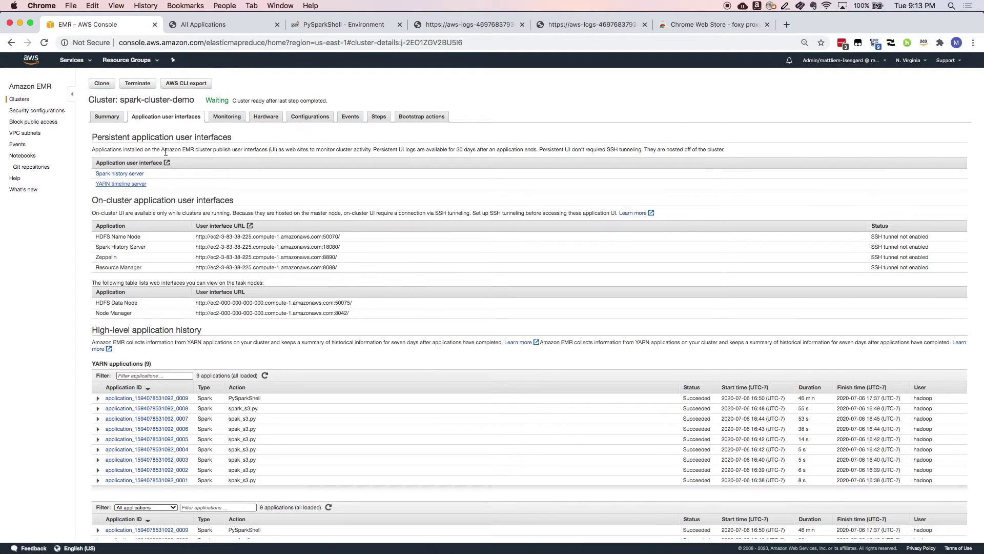
{"action": "left_click", "coordinate": [197, 24]}
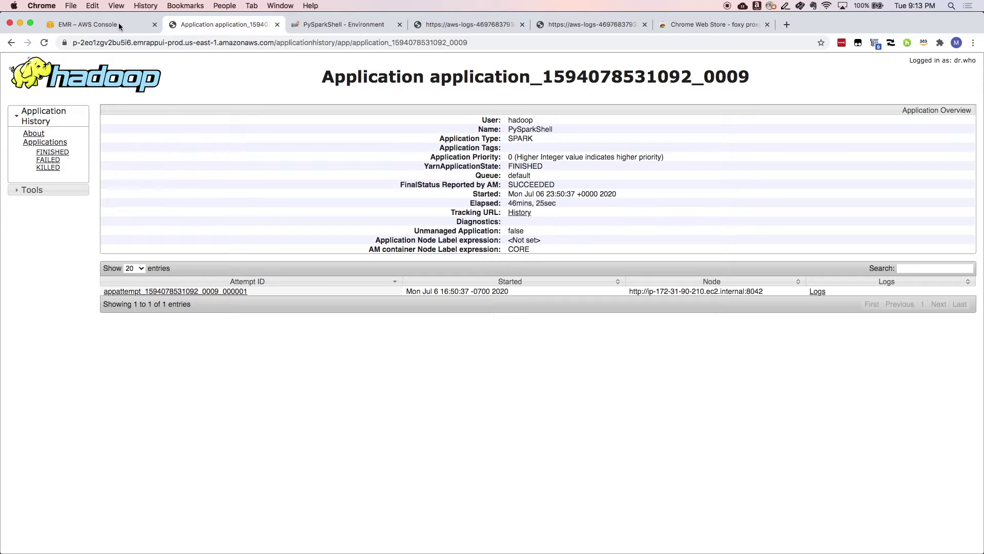
{"action": "left_click", "coordinate": [112, 23]}
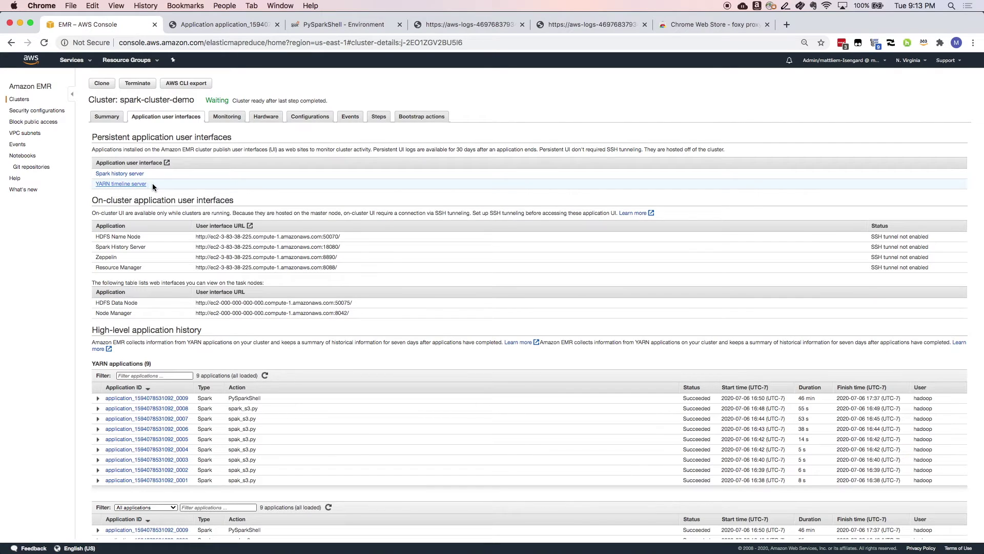
Step: Review the persistent and on-cluster application user interface sections, including the instruction about SSH tunneling
{"action": "left_click_drag", "start_coordinate": [152, 183], "coordinate": [94, 177]}
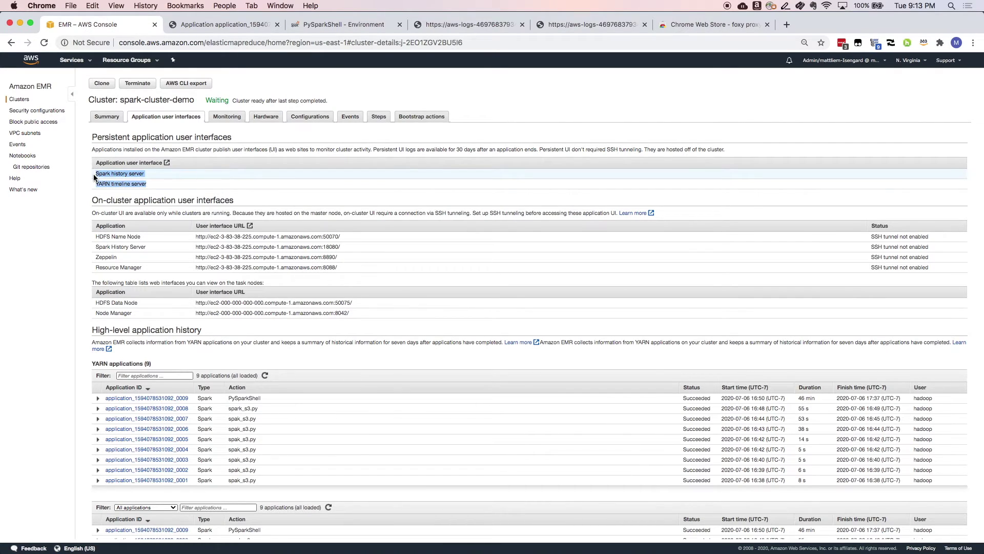
{"action": "left_click", "coordinate": [152, 183]}
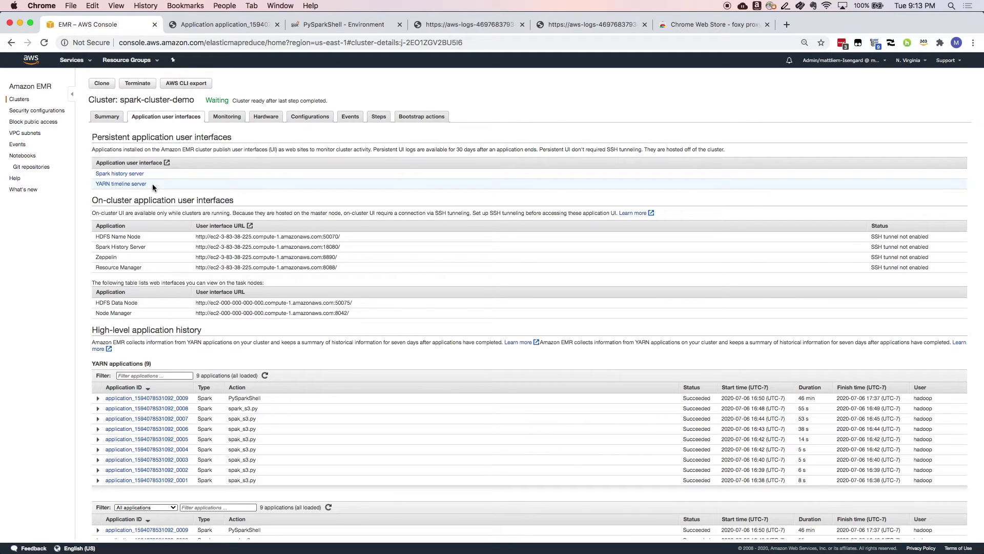
{"action": "triple_click", "coordinate": [156, 198]}
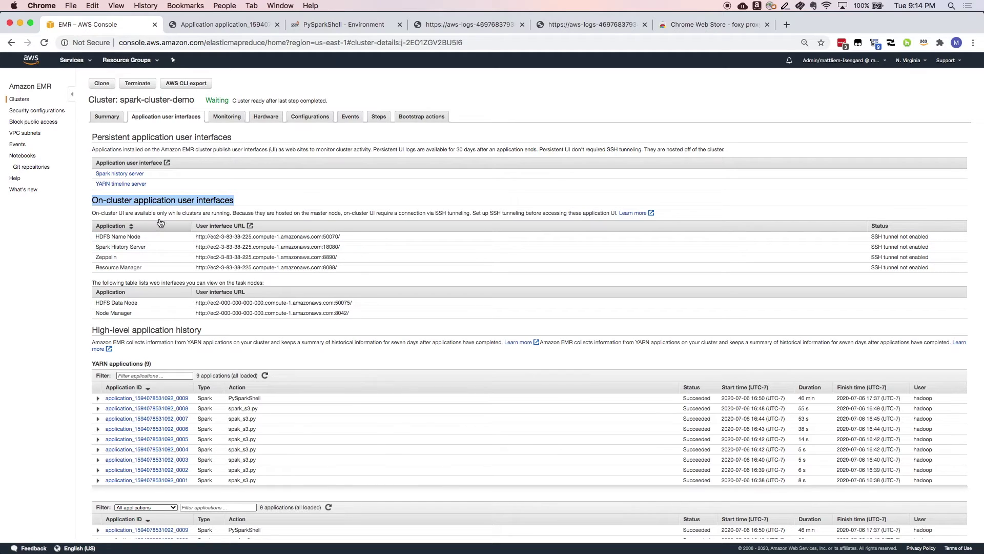
{"action": "left_click_drag", "start_coordinate": [472, 212], "coordinate": [618, 213]}
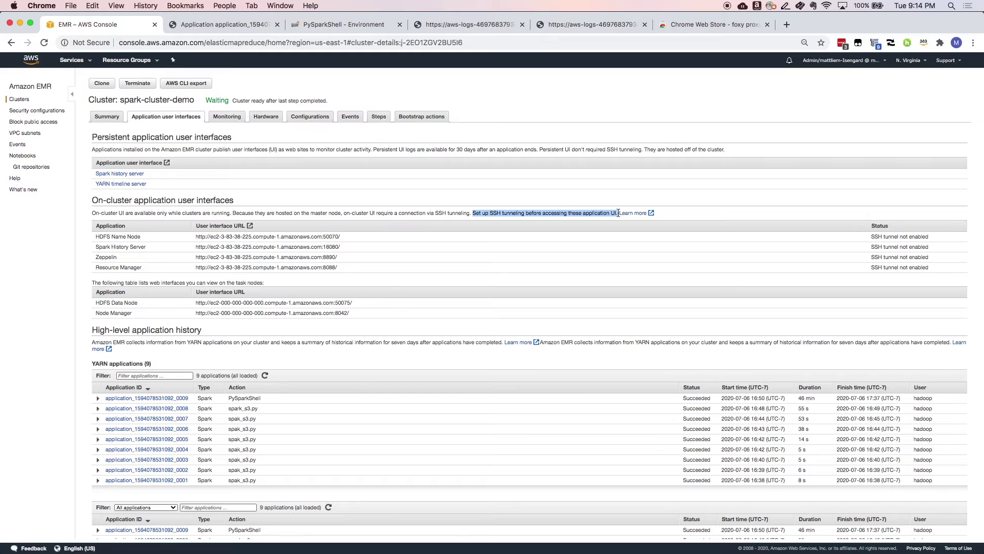
Step: Add the FoxyProxy Standard extension to Chrome from the Chrome Web Store
{"action": "left_click", "coordinate": [733, 30]}
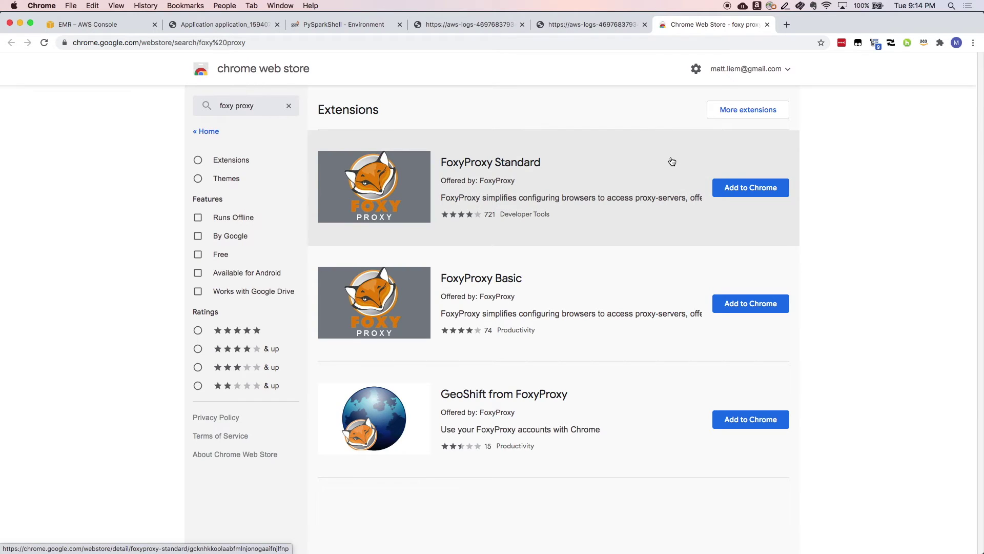
{"action": "left_click", "coordinate": [747, 193]}
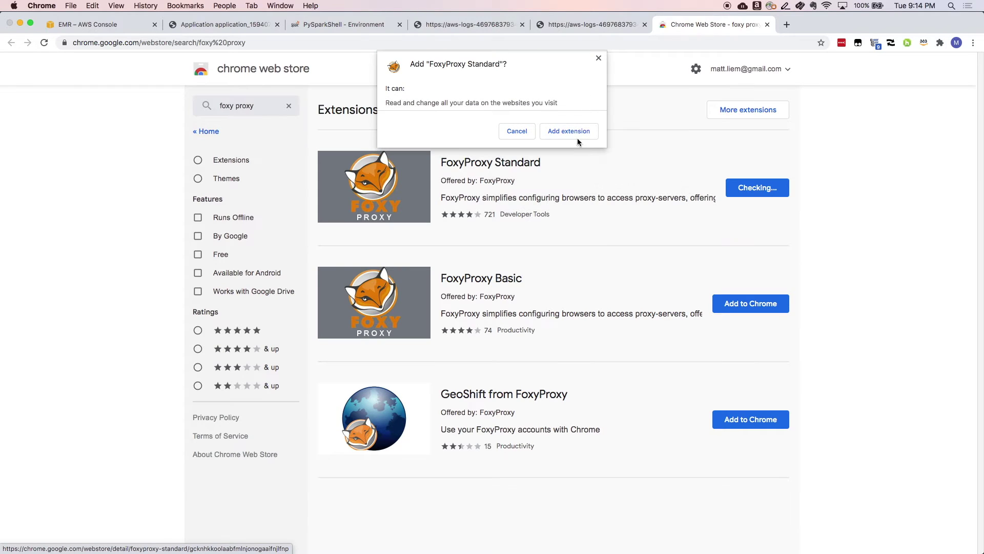
{"action": "left_click", "coordinate": [577, 138]}
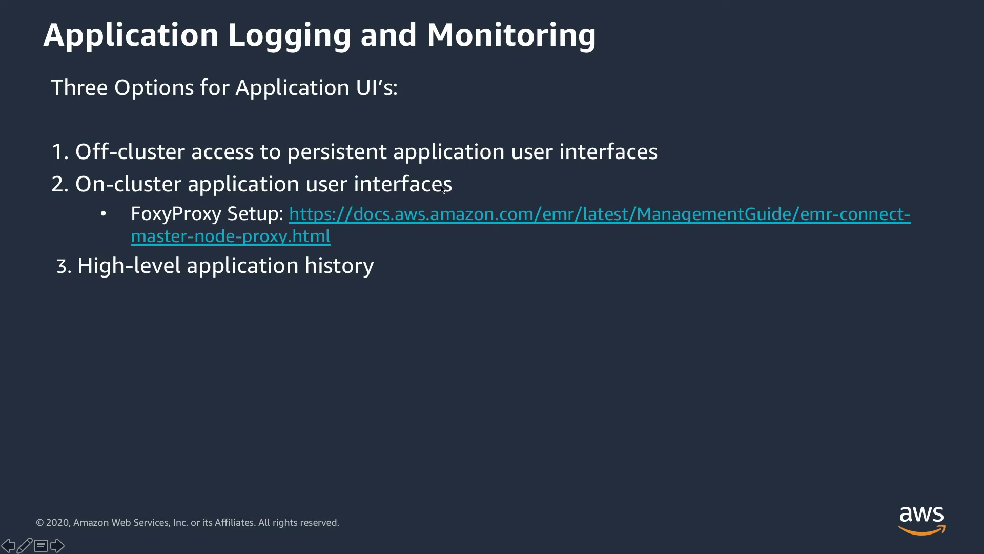
Step: Open the FoxyProxy setup guide linked on the slide and copy the foxyproxy-settings.xml contents from the Google Chrome section
{"action": "left_click", "coordinate": [416, 222]}
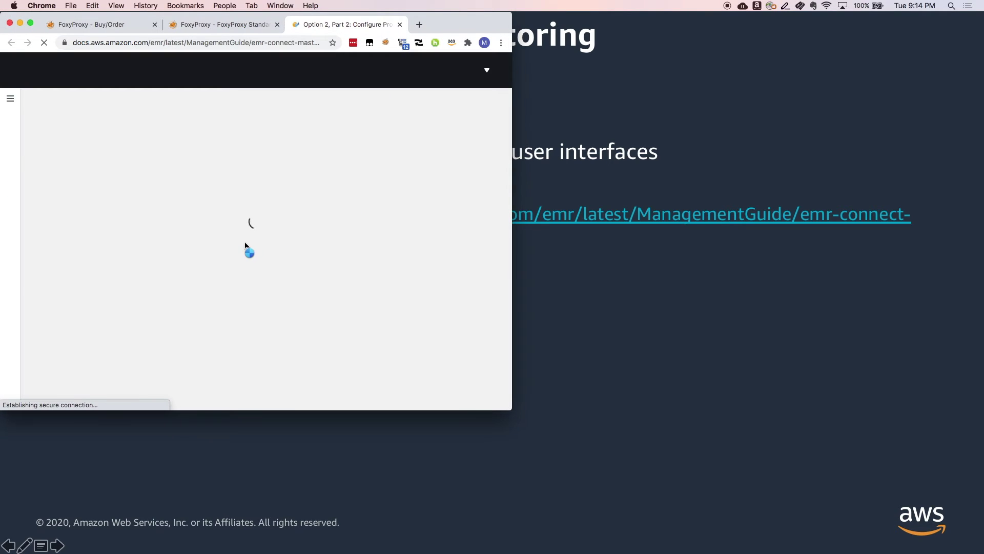
{"action": "scroll", "coordinate": [244, 251], "scroll_direction": "down", "scroll_amount": 10}
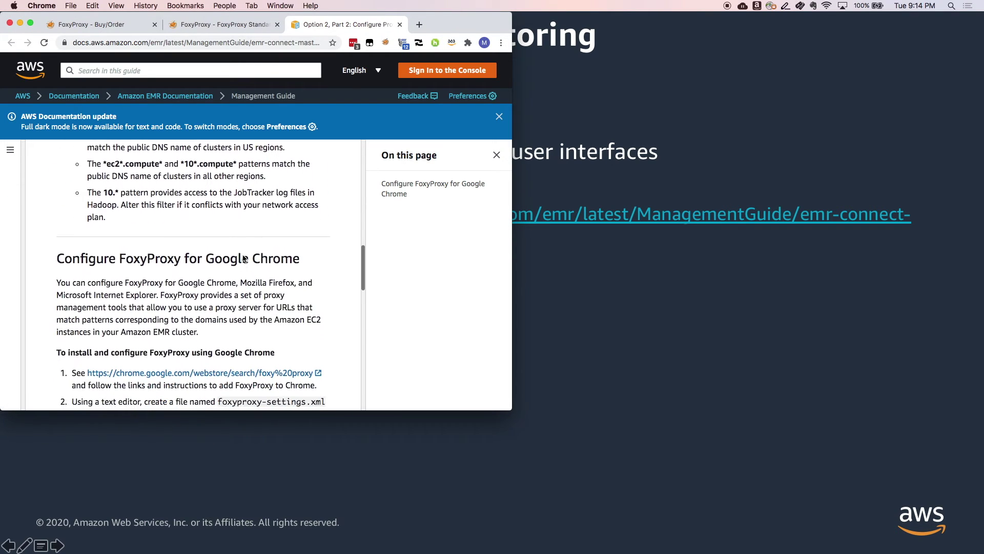
{"action": "scroll", "coordinate": [244, 258], "scroll_direction": "down", "scroll_amount": 5}
{"action": "left_click_drag", "start_coordinate": [136, 355], "coordinate": [80, 181]}
{"action": "key", "text": "super+c"}
Step: Paste the copied XML into foxyproxy-settings.xml in Sublime Text, save the file and decline the license purchase
{"action": "key", "text": "super+Tab"}
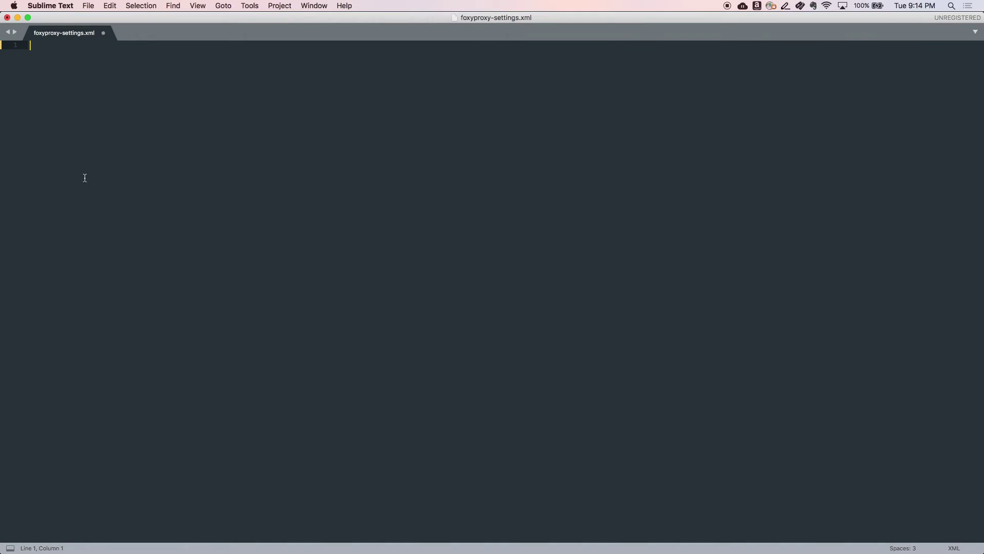
{"action": "key", "text": "super+v"}
{"action": "key", "text": "super+s"}
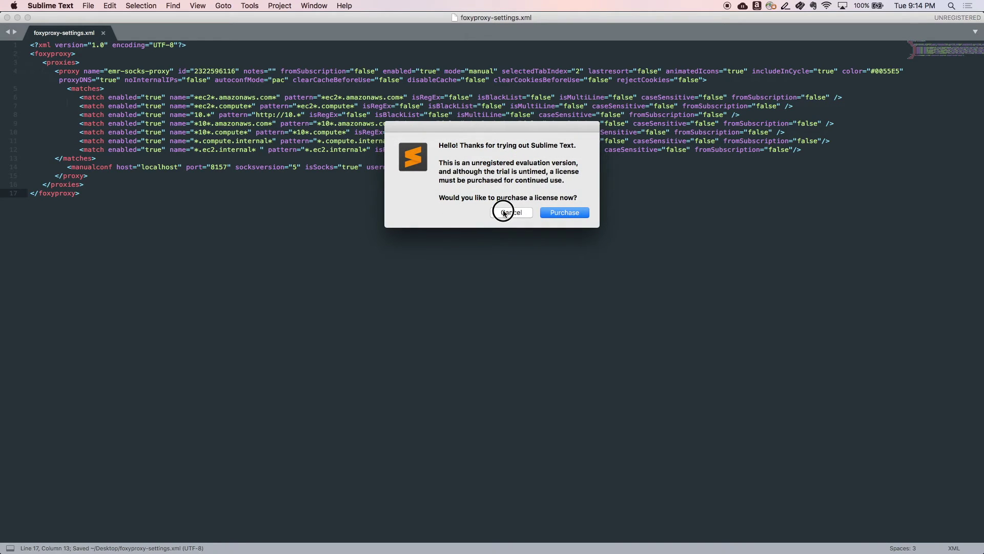
{"action": "left_click", "coordinate": [503, 213]}
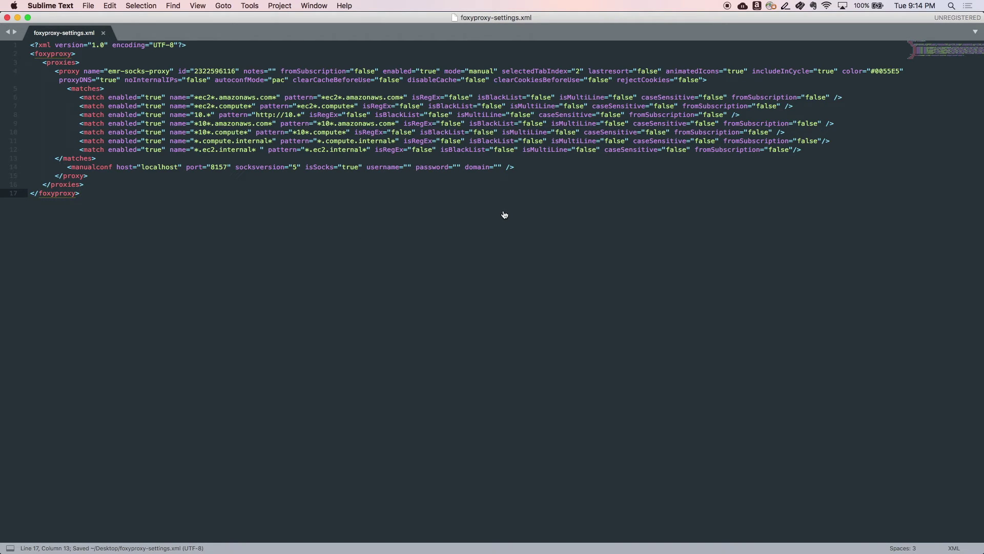
Step: In Chrome, import foxyproxy-settings.xml from the Desktop into FoxyProxy and set it to use proxies based on their pre-defined patterns and priorities
{"action": "key", "text": "super+Tab"}
{"action": "left_click", "coordinate": [622, 130]}
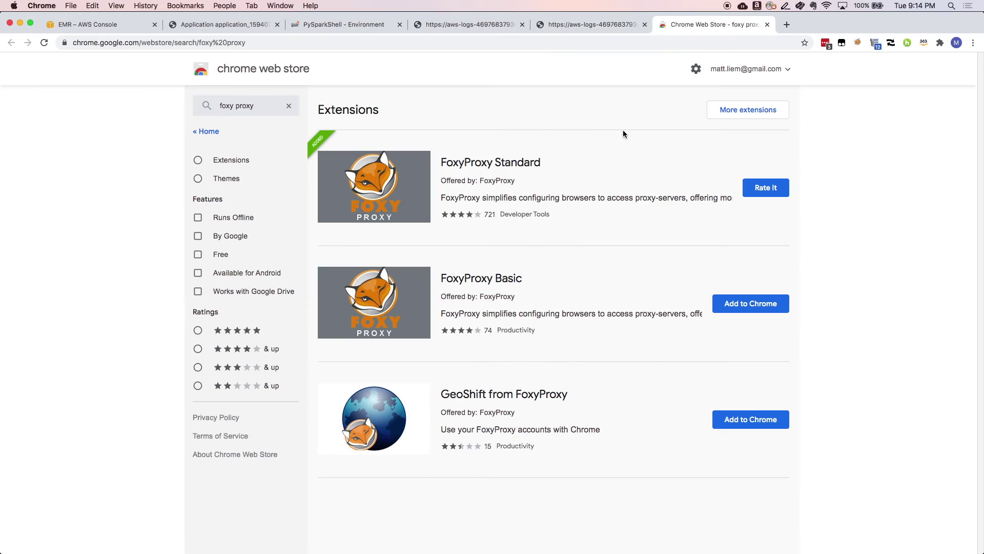
{"action": "left_click", "coordinate": [857, 43]}
{"action": "left_click", "coordinate": [779, 103]}
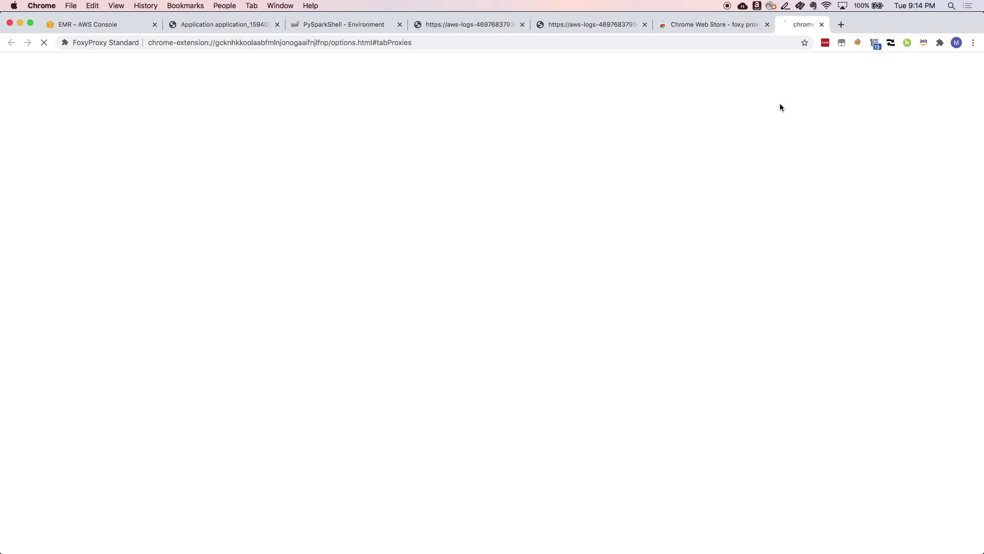
{"action": "left_click", "coordinate": [116, 195]}
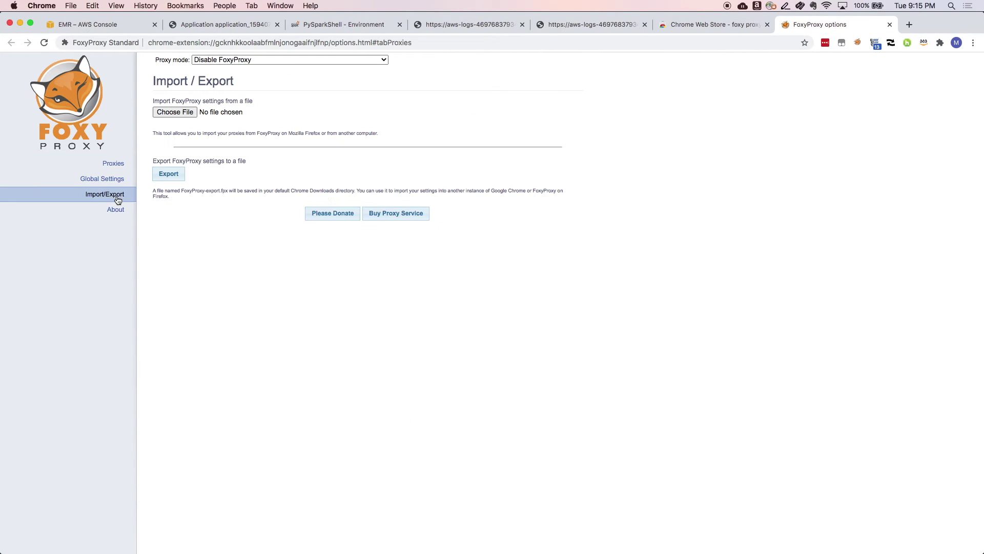
{"action": "left_click", "coordinate": [177, 113]}
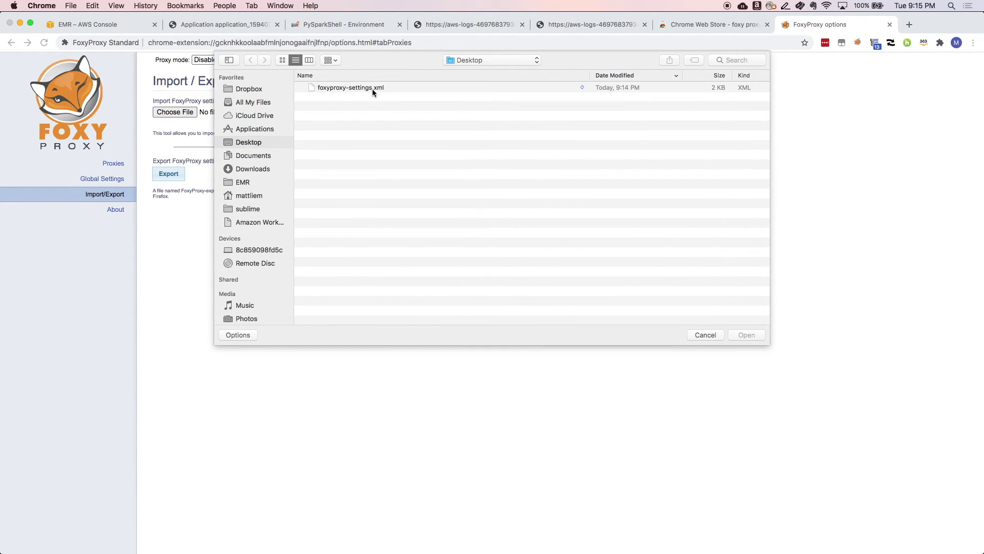
{"action": "double_click", "coordinate": [372, 88]}
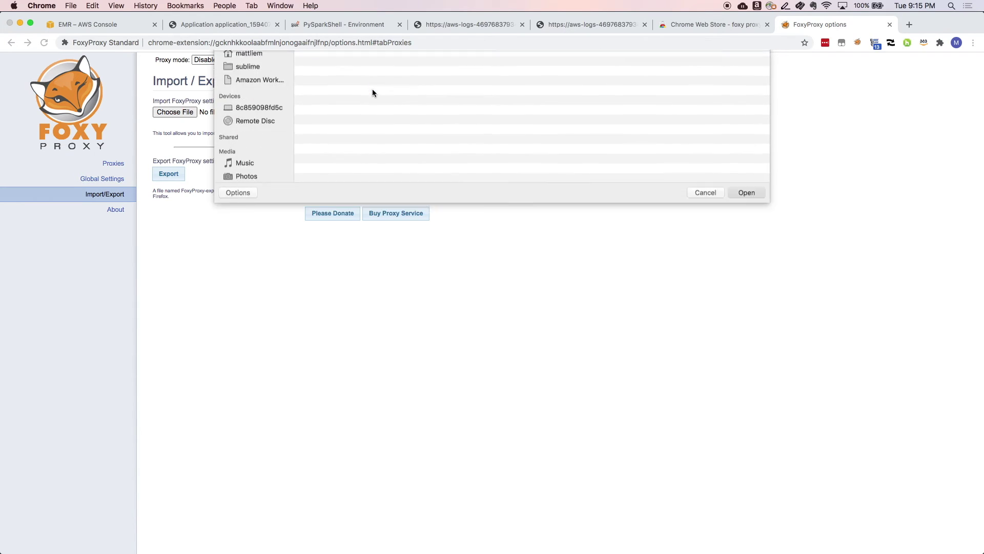
{"action": "left_click", "coordinate": [466, 341]}
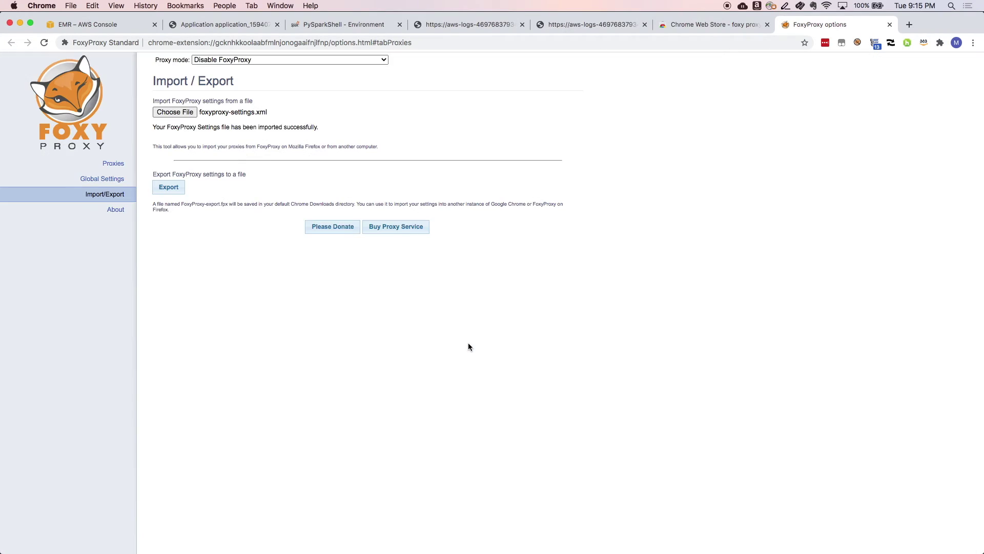
{"action": "left_click", "coordinate": [858, 44]}
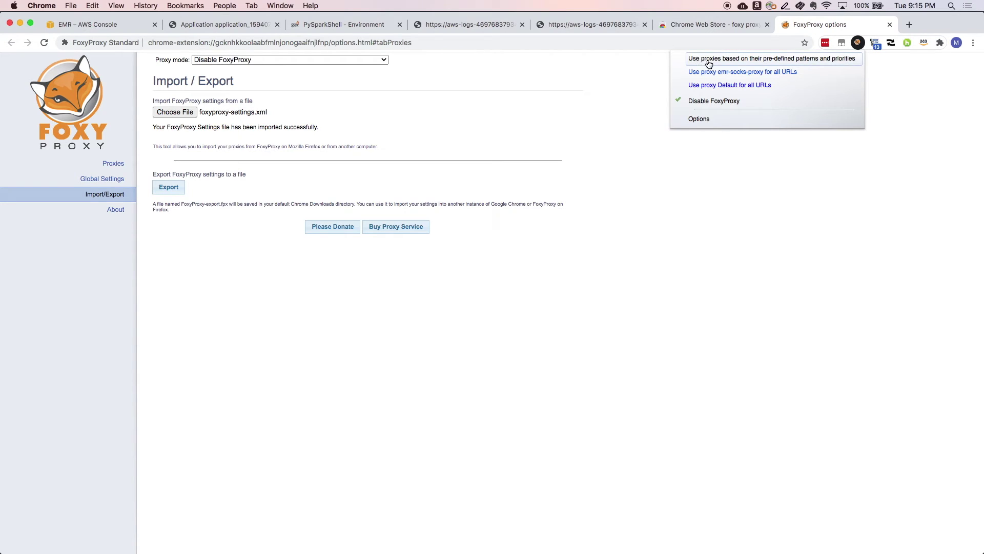
{"action": "left_click", "coordinate": [756, 61]}
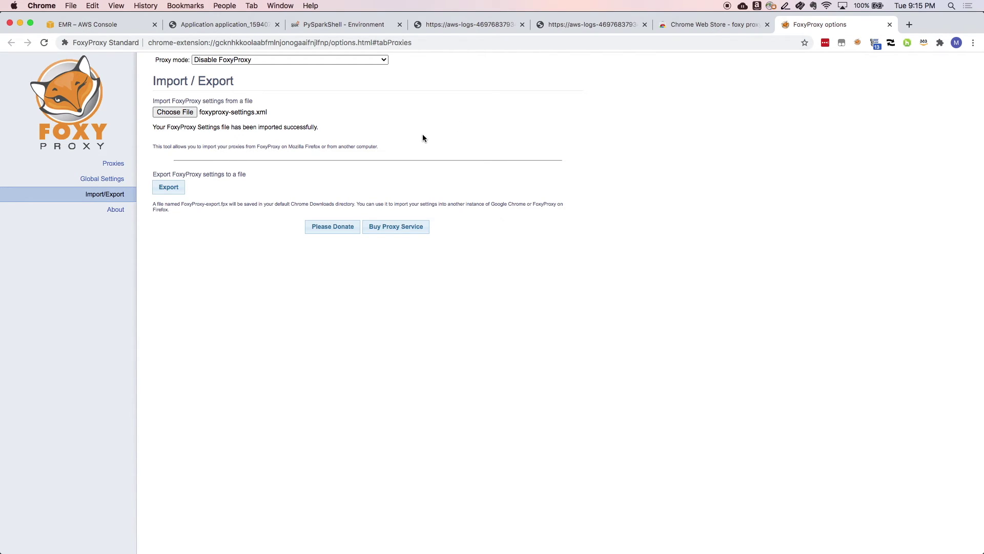
{"action": "key", "text": "super+Tab"}
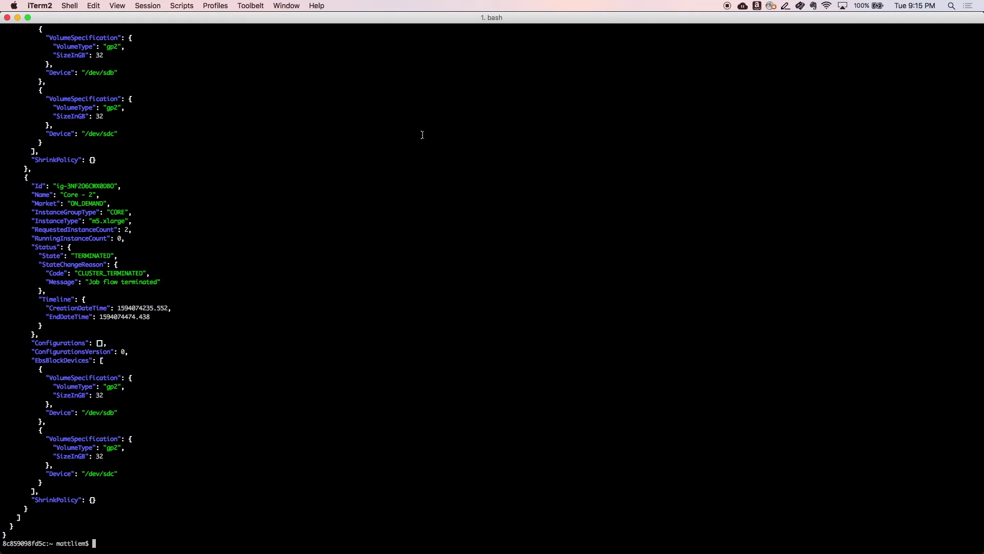
{"action": "type", "text": "clear"}
{"action": "key", "text": "Return"}
{"action": "key", "text": "Up"}
{"action": "key", "text": "Up"}
{"action": "key", "text": "Down"}
{"action": "key", "text": "Up"}
{"action": "key", "text": "Up"}
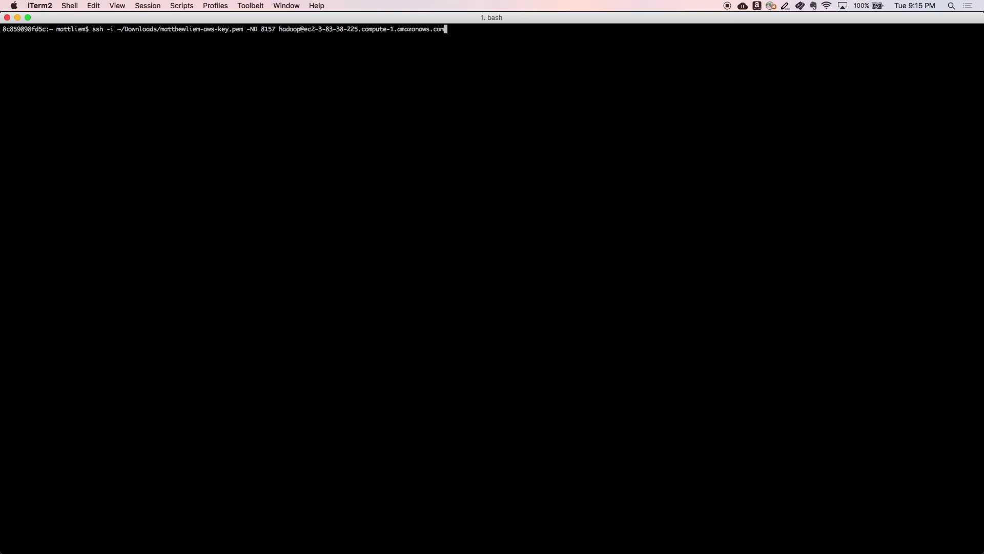
{"action": "key", "text": "Return"}
Step: Inspect the key file path, the port and the master node's public DNS name in the SSH tunnel command
{"action": "double_click", "coordinate": [182, 29]}
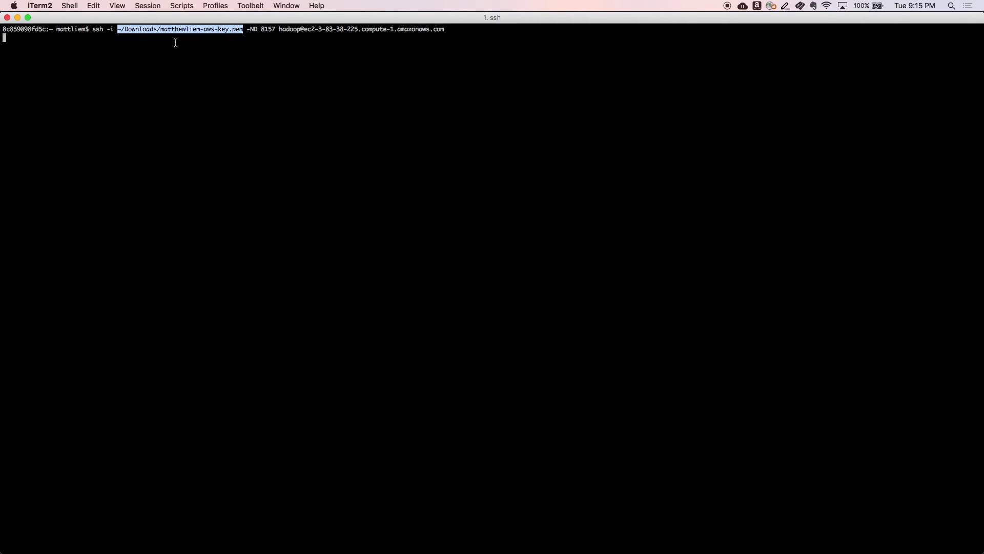
{"action": "double_click", "coordinate": [267, 29]}
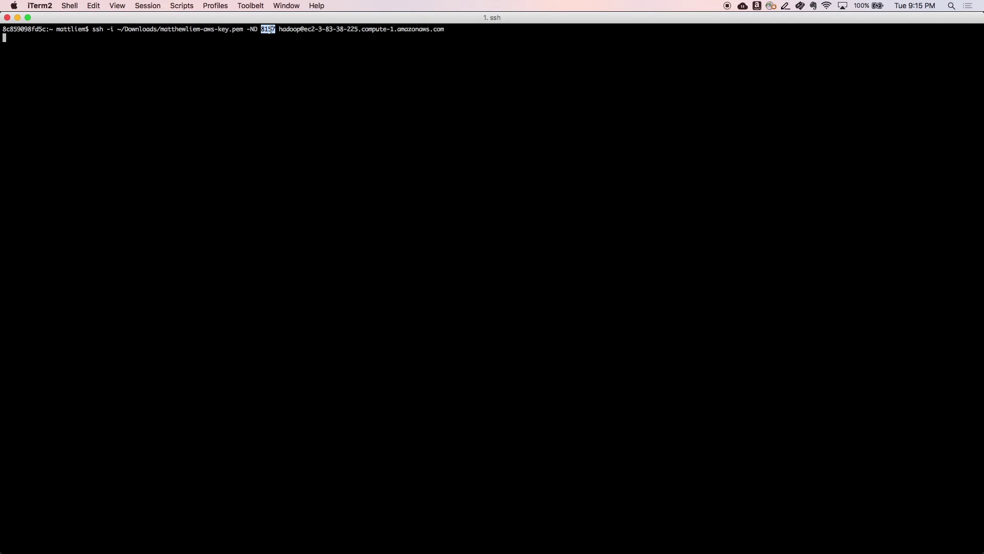
{"action": "double_click", "coordinate": [339, 29]}
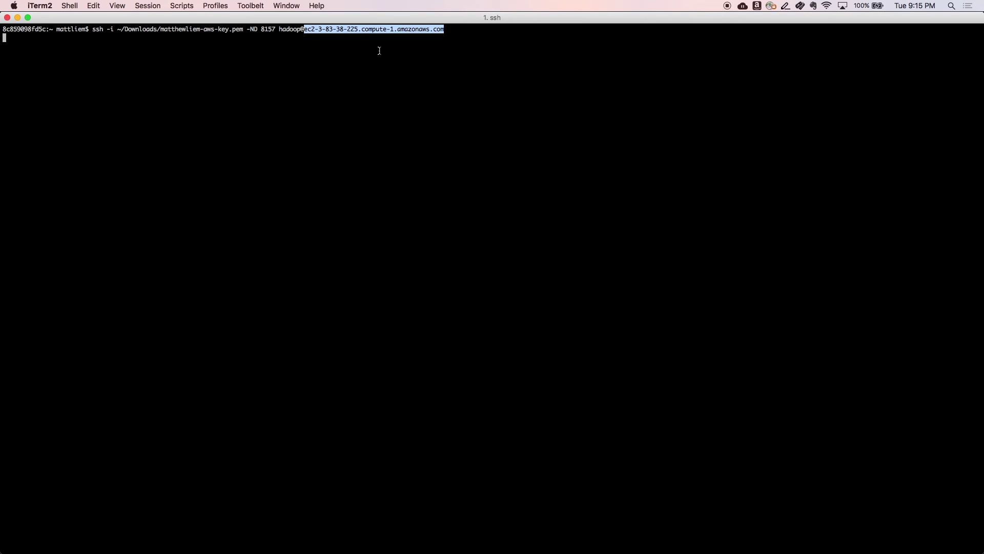
Step: Switch back to the EMR console in Chrome, launch the HDFS Name Node on-cluster interface and return to the cluster page
{"action": "key", "text": "super+Tab"}
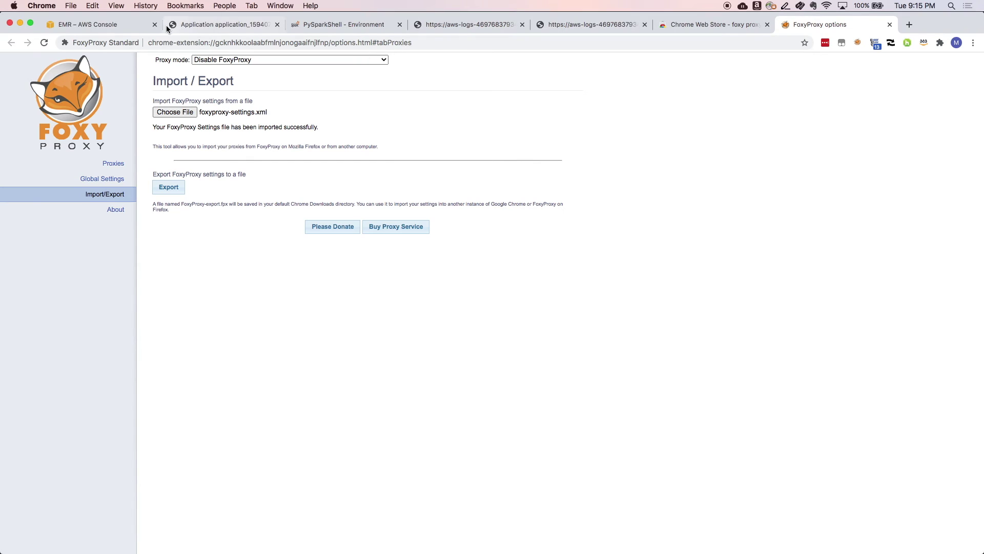
{"action": "left_click", "coordinate": [104, 26]}
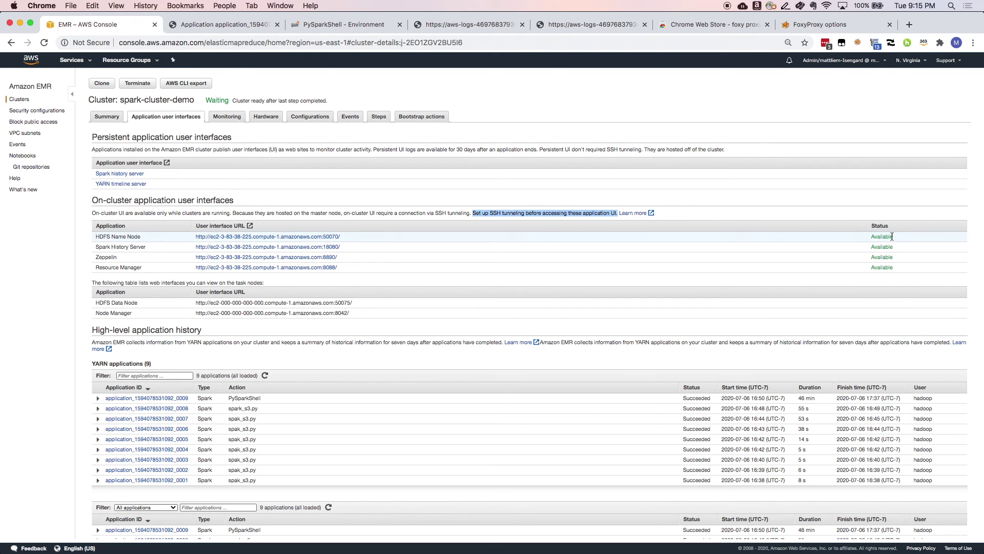
{"action": "left_click", "coordinate": [323, 237]}
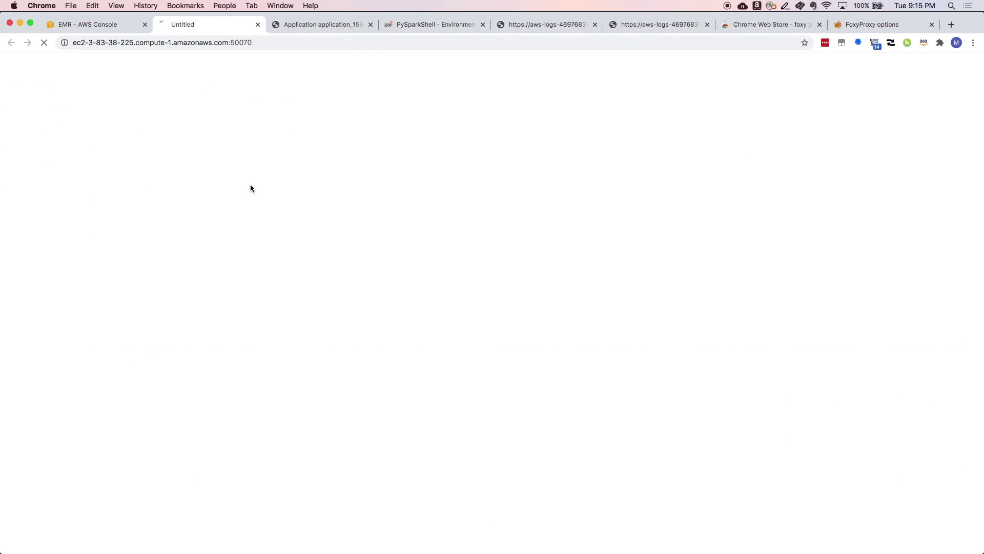
{"action": "left_click", "coordinate": [122, 29]}
Step: Examine the jobs, stages and executors of the PySparkShell application in the cluster's high-level application history
{"action": "scroll", "coordinate": [201, 270], "scroll_direction": "down", "scroll_amount": 5}
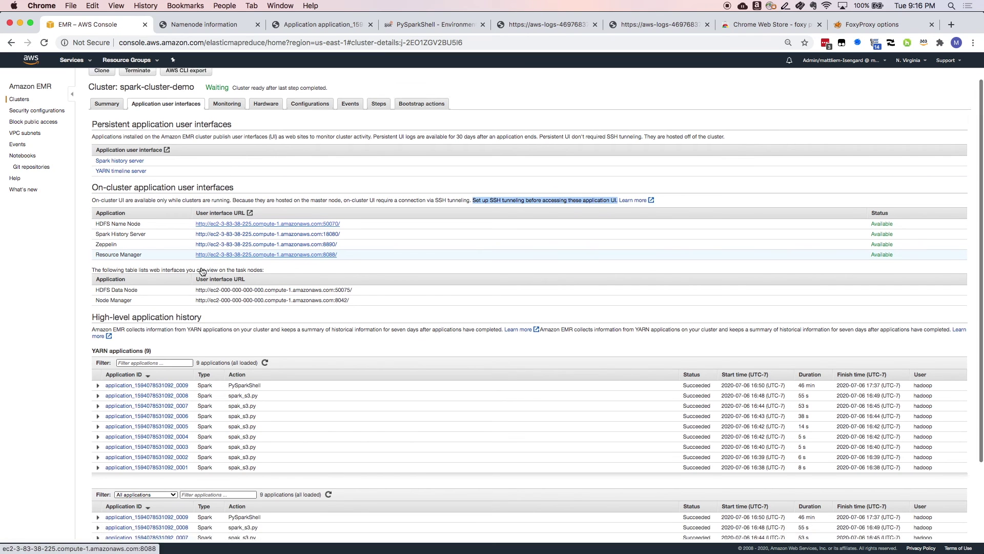
{"action": "triple_click", "coordinate": [143, 223]}
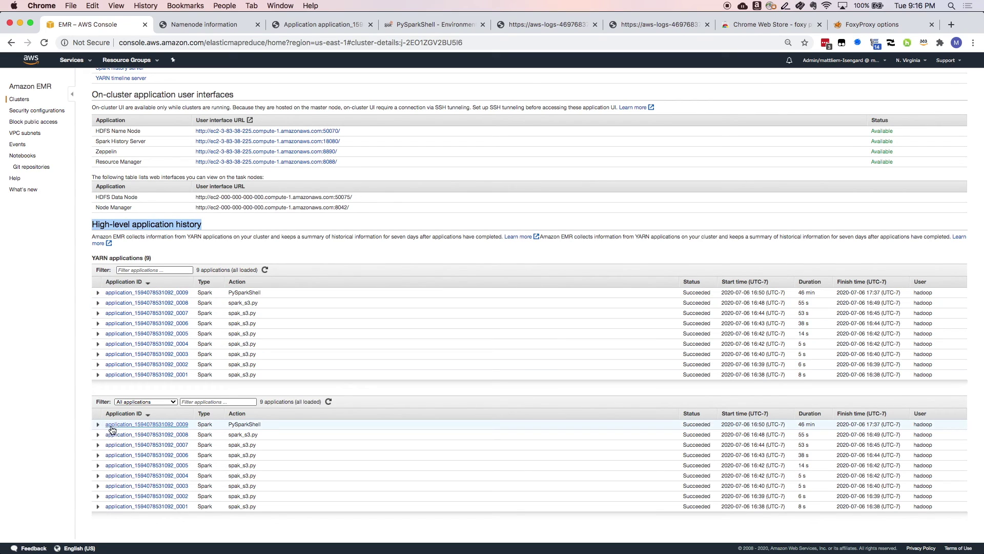
{"action": "left_click", "coordinate": [96, 293]}
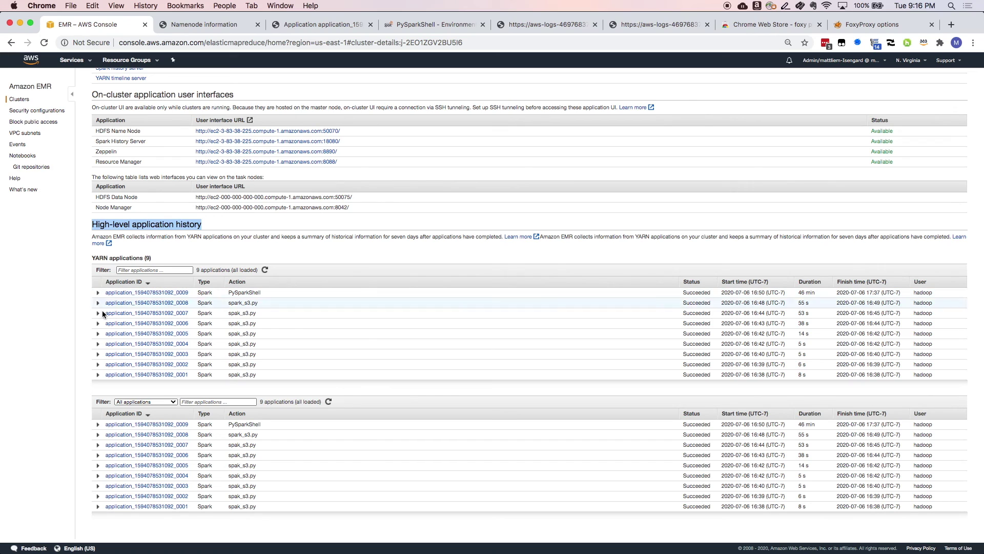
{"action": "left_click", "coordinate": [137, 426]}
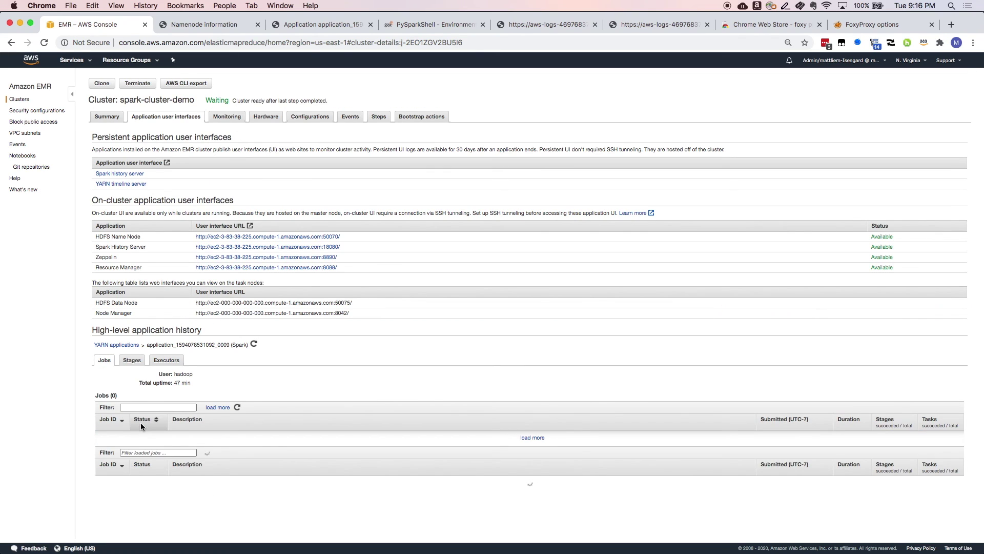
{"action": "scroll", "coordinate": [163, 407], "scroll_direction": "down", "scroll_amount": 1}
{"action": "scroll", "coordinate": [147, 353], "scroll_direction": "up", "scroll_amount": 1}
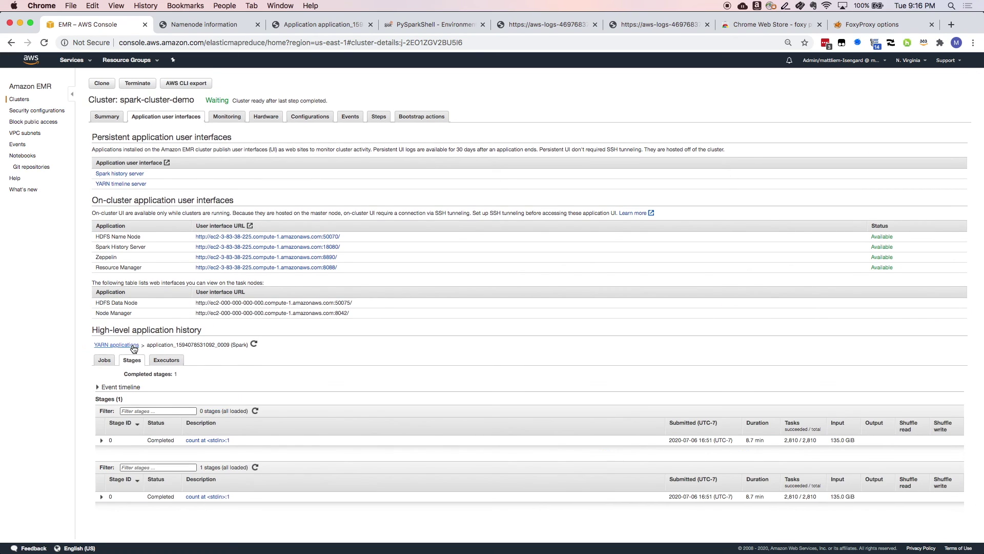
{"action": "left_click", "coordinate": [161, 362]}
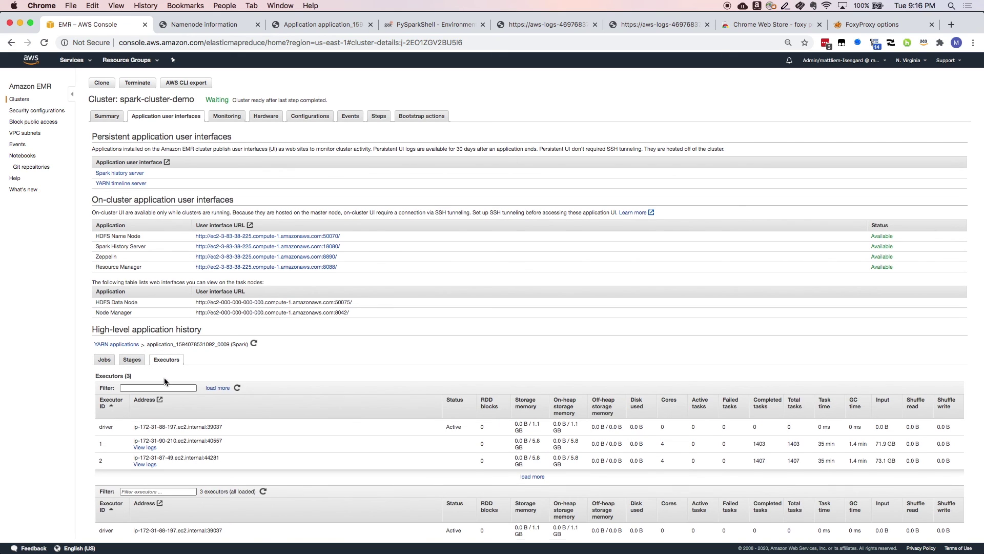
{"action": "scroll", "coordinate": [164, 377], "scroll_direction": "down", "scroll_amount": 3}
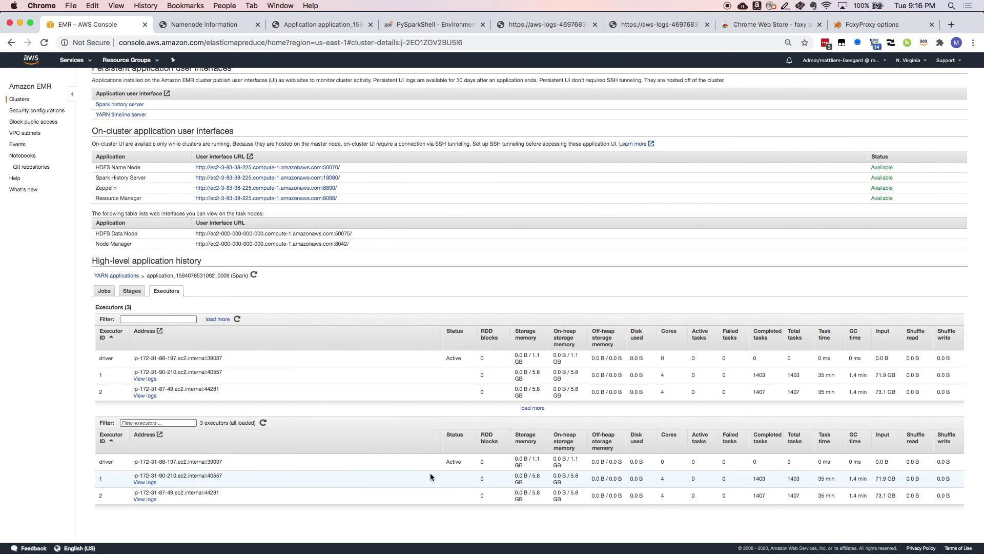